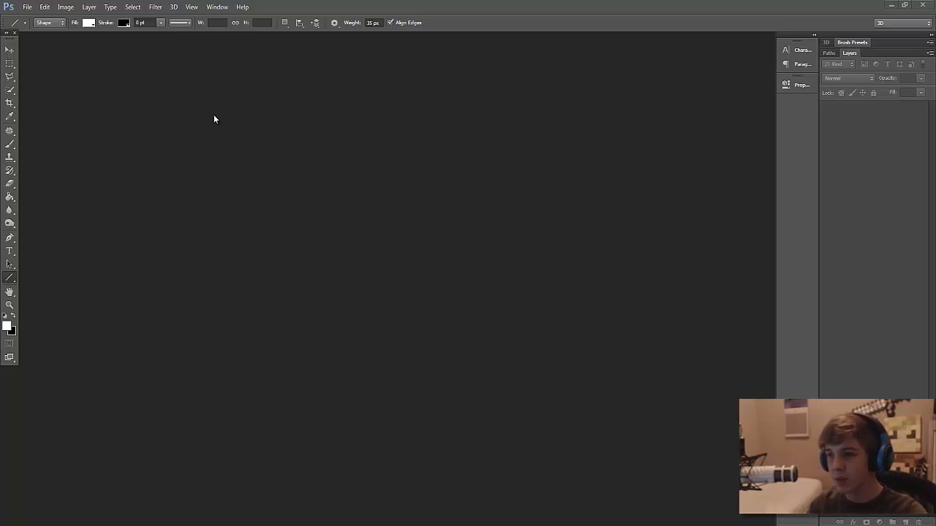
Create a new 500 by 500 pixel RGB document at 72 pixels/inch with transparent background contents.
{"action": "left_click", "coordinate": [10, 251]}
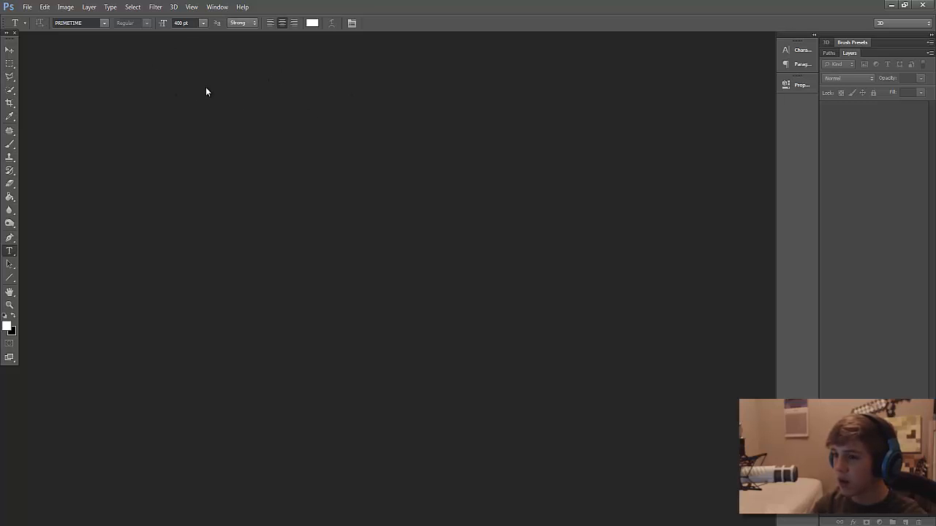
{"action": "left_click", "coordinate": [28, 7]}
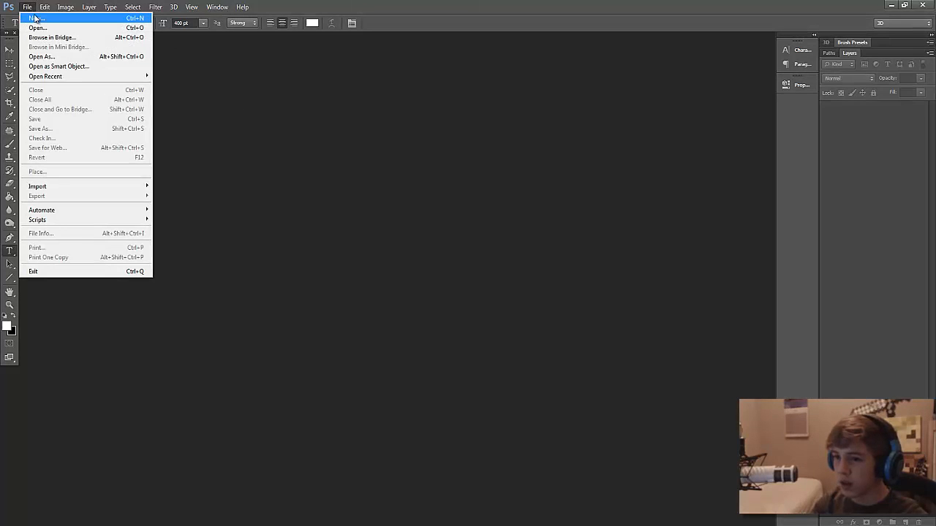
{"action": "left_click", "coordinate": [35, 18]}
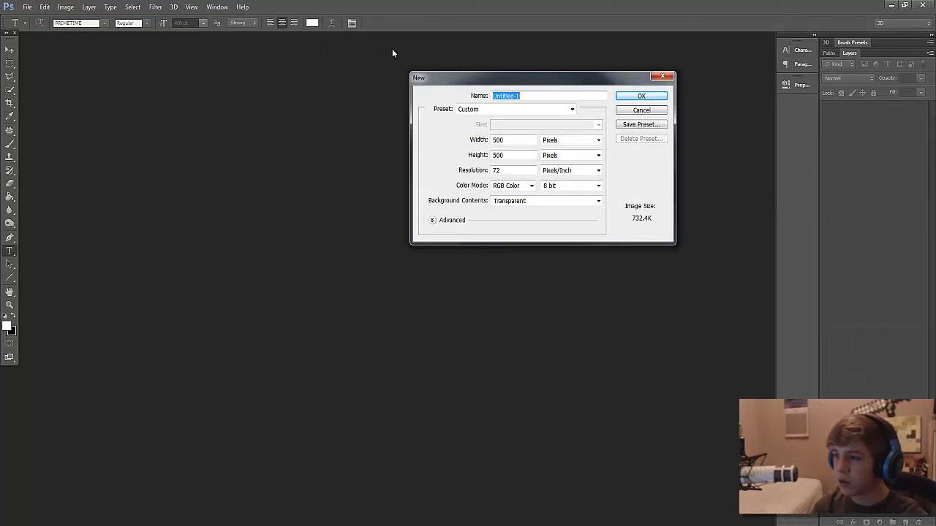
{"action": "left_click_drag", "start_coordinate": [424, 79], "coordinate": [252, 67]}
{"action": "left_click", "coordinate": [402, 126]}
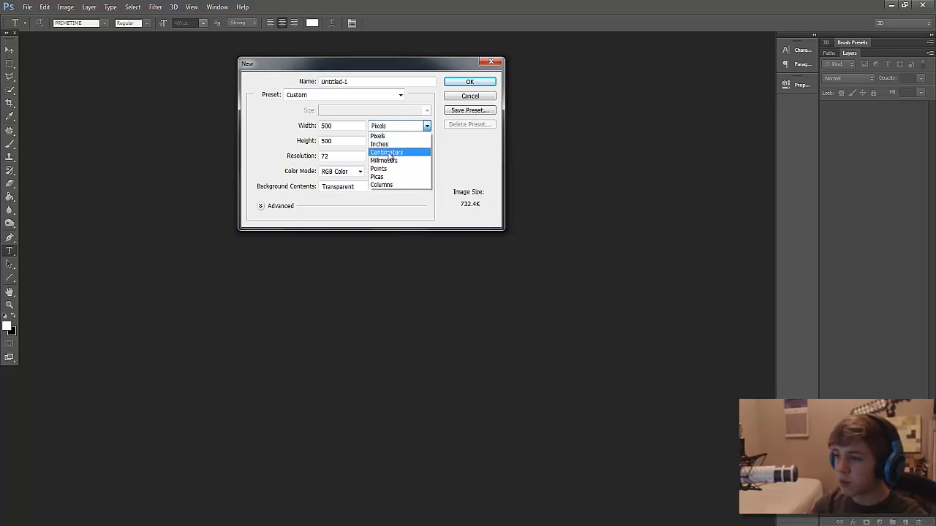
{"action": "left_click", "coordinate": [389, 152]}
{"action": "left_click", "coordinate": [400, 128]}
{"action": "left_click", "coordinate": [388, 136]}
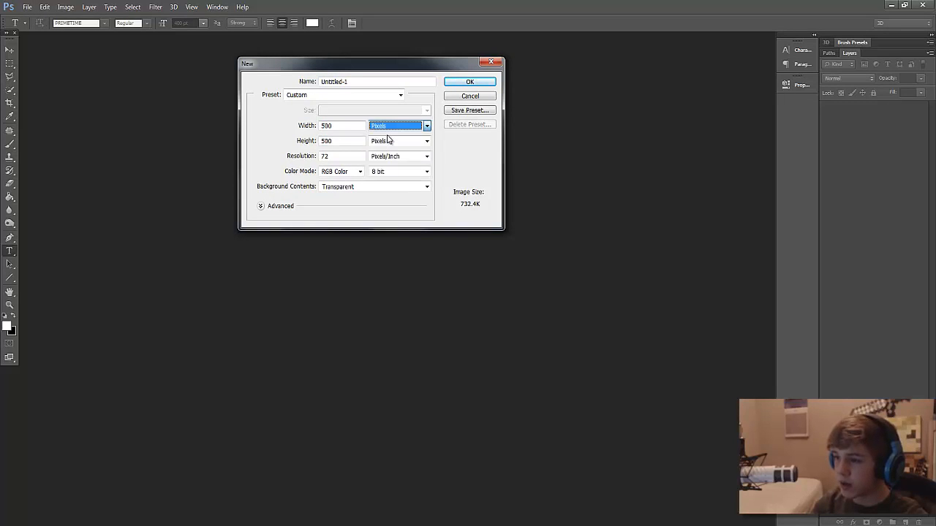
{"action": "left_click", "coordinate": [343, 125]}
{"action": "left_click", "coordinate": [285, 125]}
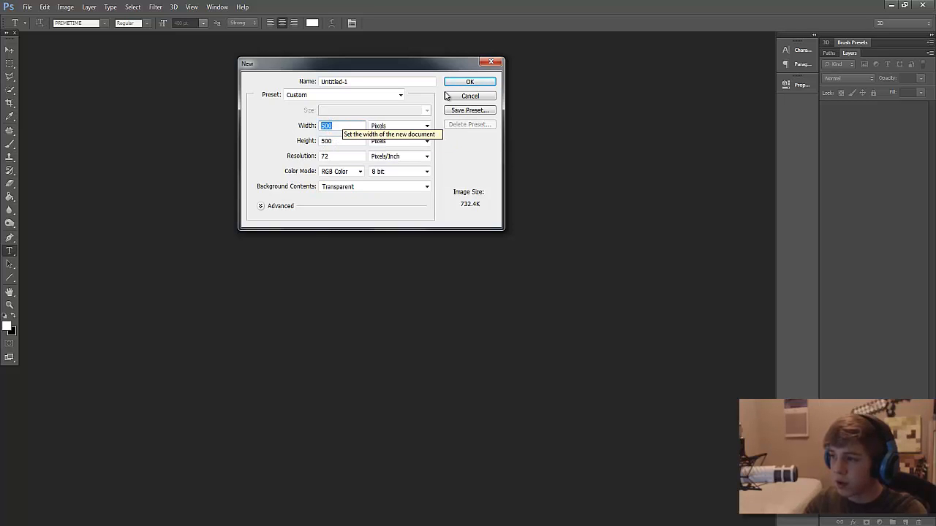
{"action": "left_click", "coordinate": [468, 83]}
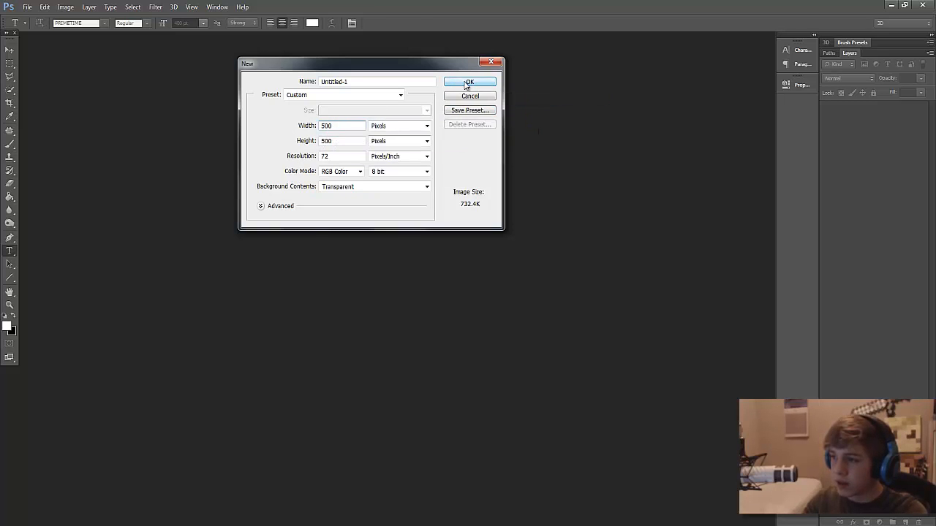
Examine the blank canvas at several zoom levels, including 200%, finishing at 100%.
{"action": "key", "text": "z"}
{"action": "left_click_drag", "start_coordinate": [402, 206], "coordinate": [198, 90]}
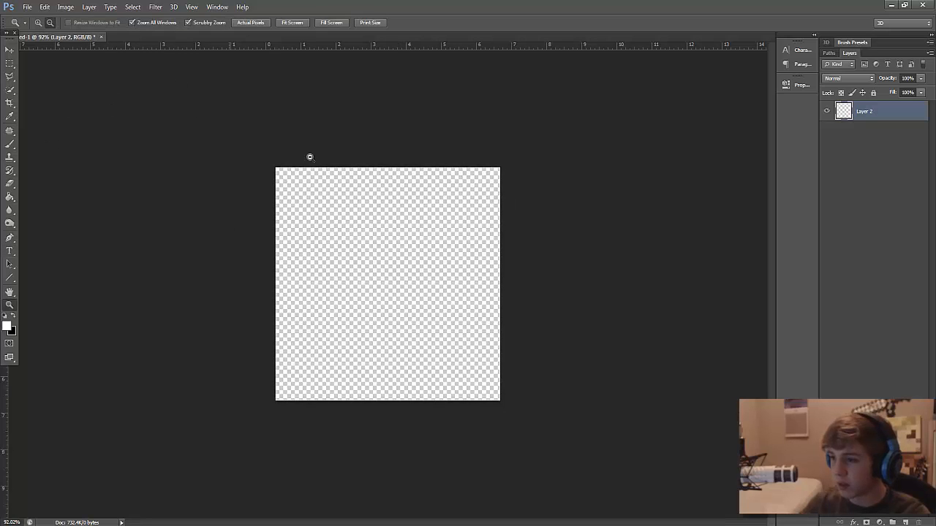
{"action": "mouse_move", "coordinate": [428, 253]}
{"action": "left_mouse_down"}
{"action": "mouse_move", "coordinate": [451, 256]}
{"action": "mouse_move", "coordinate": [442, 258]}
{"action": "left_mouse_up"}
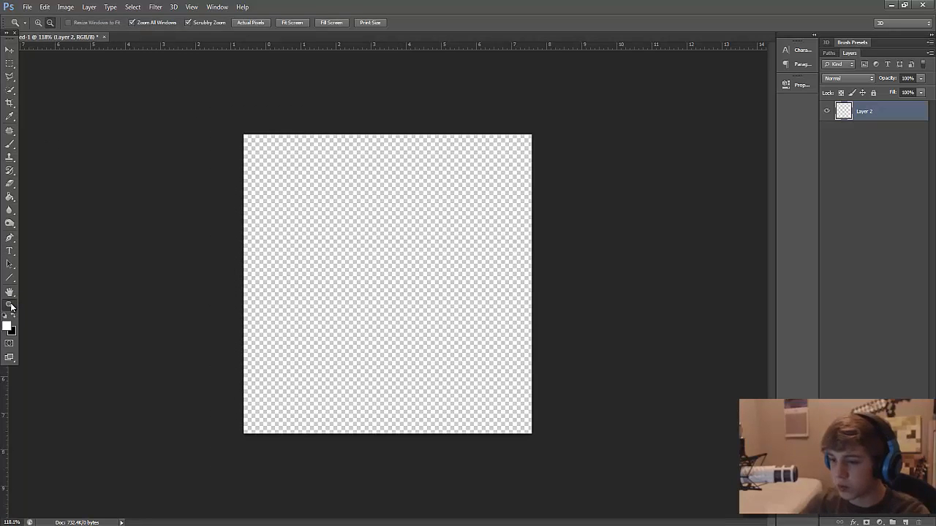
{"action": "left_click_drag", "start_coordinate": [436, 290], "coordinate": [418, 290]}
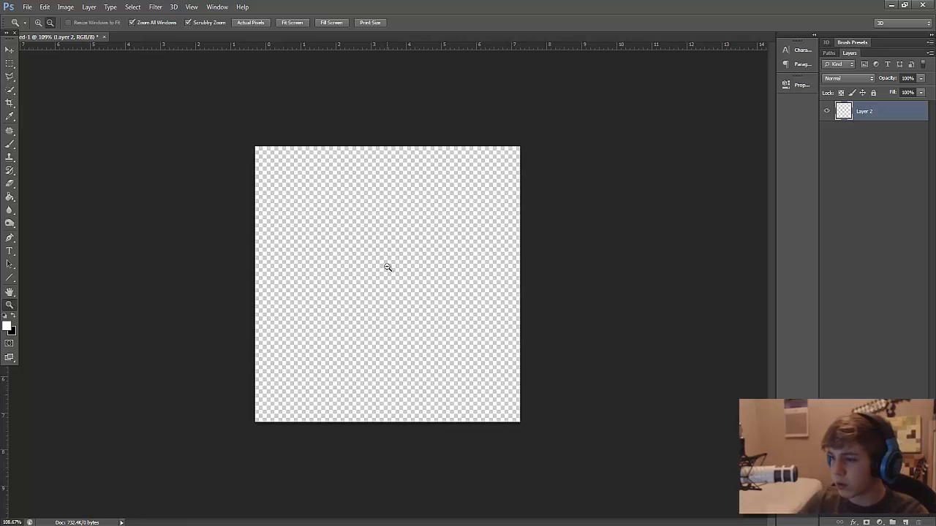
{"action": "right_click", "coordinate": [387, 268]}
{"action": "left_click", "coordinate": [397, 305]}
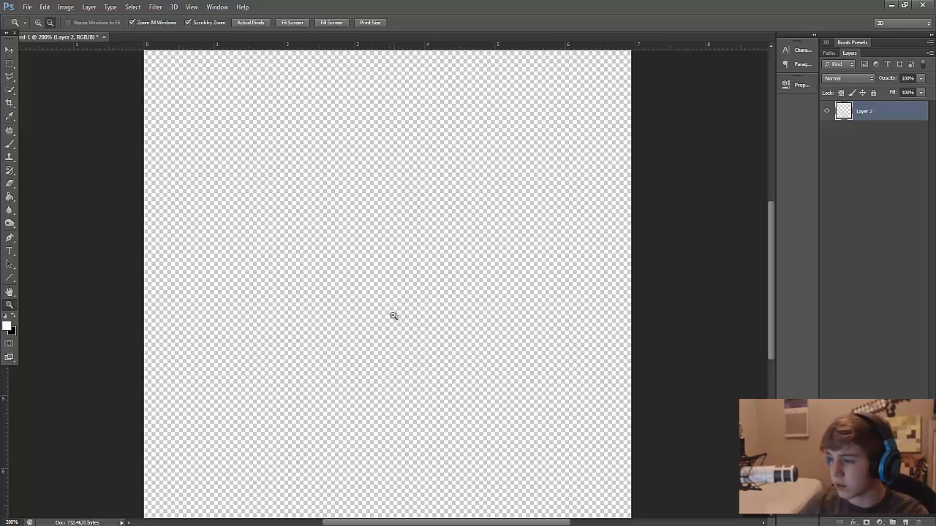
{"action": "right_click", "coordinate": [389, 293]}
{"action": "left_click", "coordinate": [417, 348]}
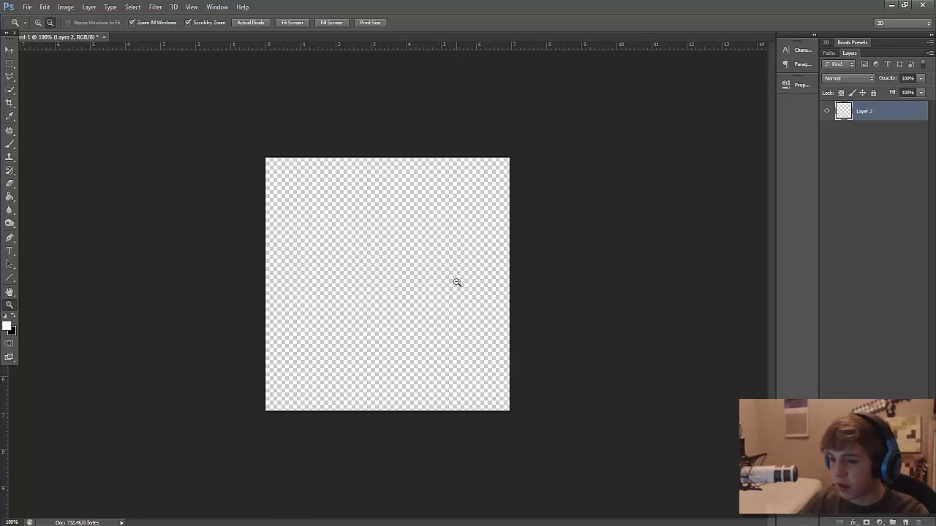
Fill the empty layer with the white foreground color using the Paint Bucket, leaving the color itself as it is.
{"action": "left_click", "coordinate": [11, 198]}
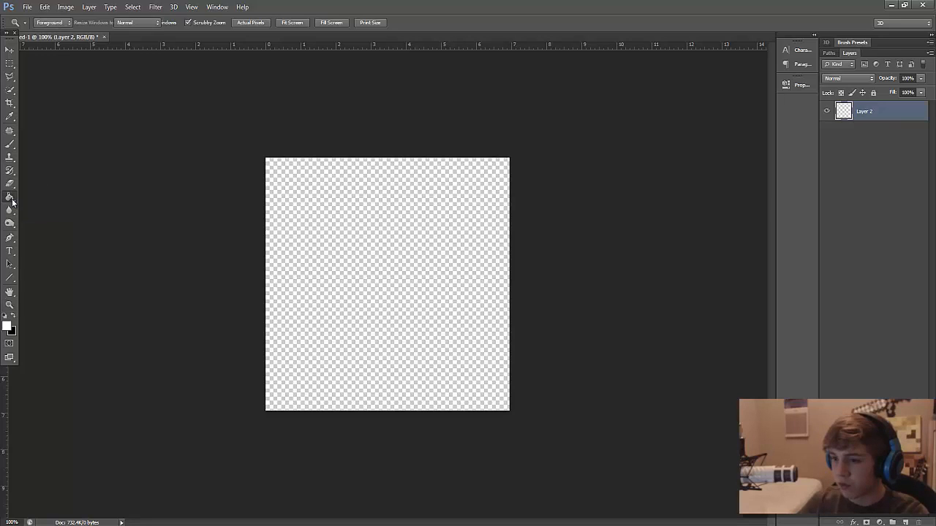
{"action": "left_click", "coordinate": [7, 329]}
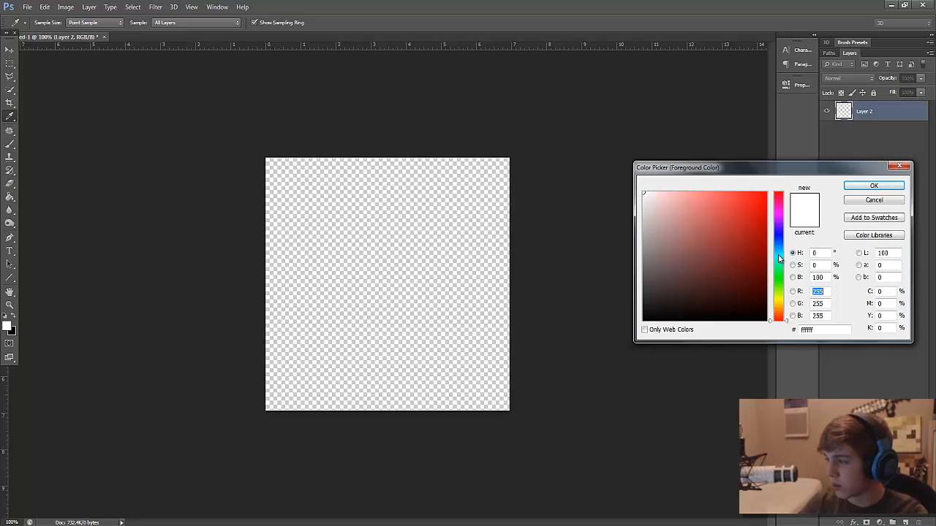
{"action": "left_click", "coordinate": [877, 201]}
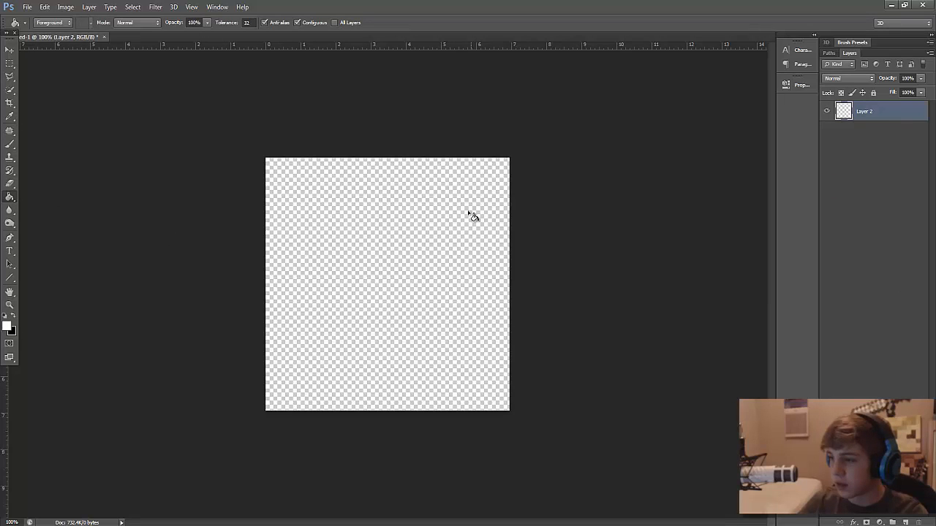
{"action": "left_click", "coordinate": [379, 253]}
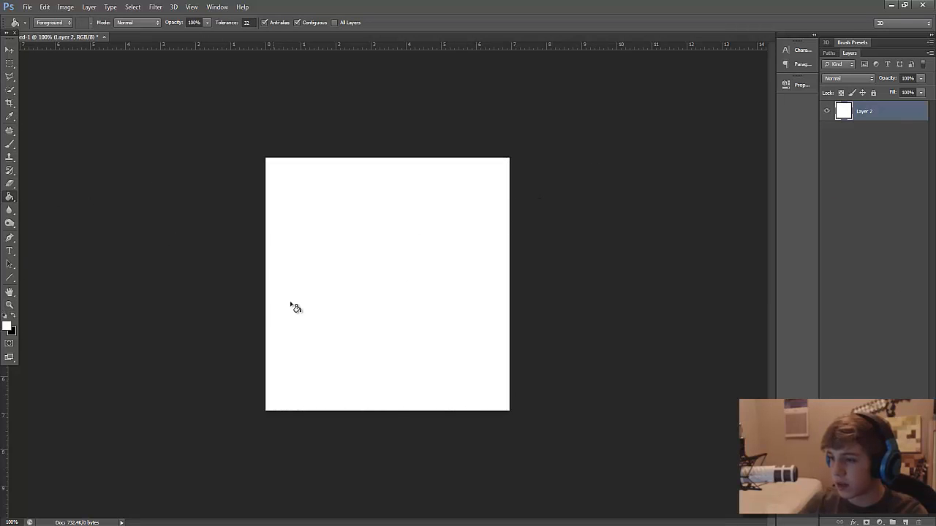
Choose the light red fd6262 as foreground color and fill the whole canvas with it.
{"action": "left_click", "coordinate": [7, 329]}
{"action": "left_click_drag", "start_coordinate": [672, 211], "coordinate": [720, 191]}
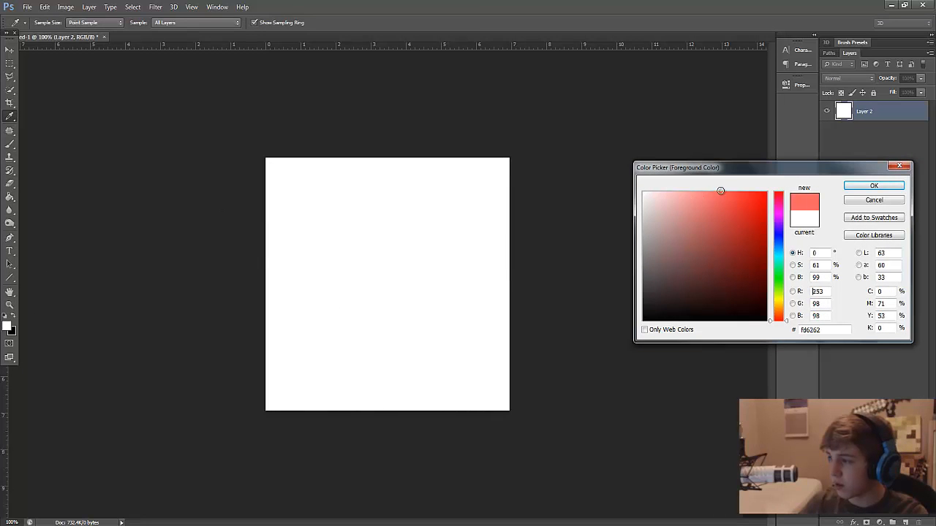
{"action": "key", "text": "Return"}
{"action": "key", "text": "g"}
{"action": "left_click", "coordinate": [333, 231]}
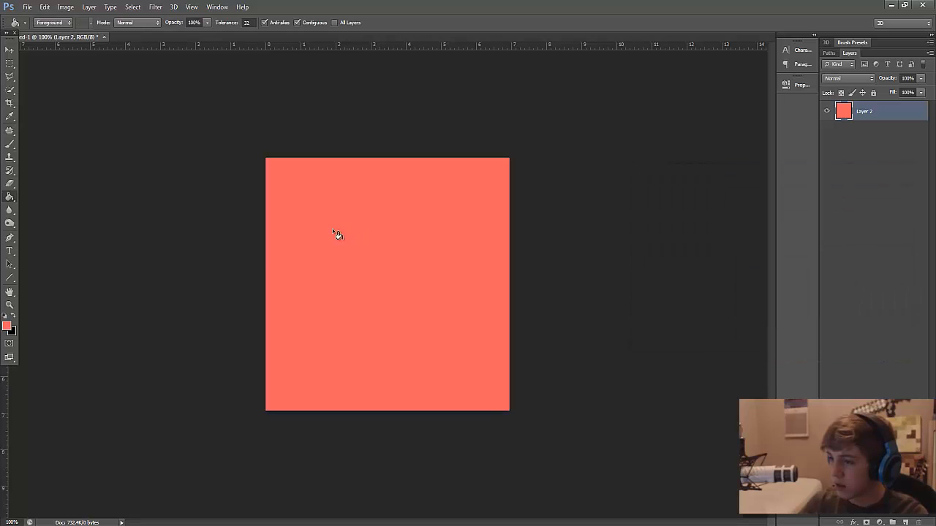
Choose the strong blue 151ad7 as foreground color and fill the whole canvas with it.
{"action": "left_click", "coordinate": [7, 326]}
{"action": "left_click", "coordinate": [765, 233]}
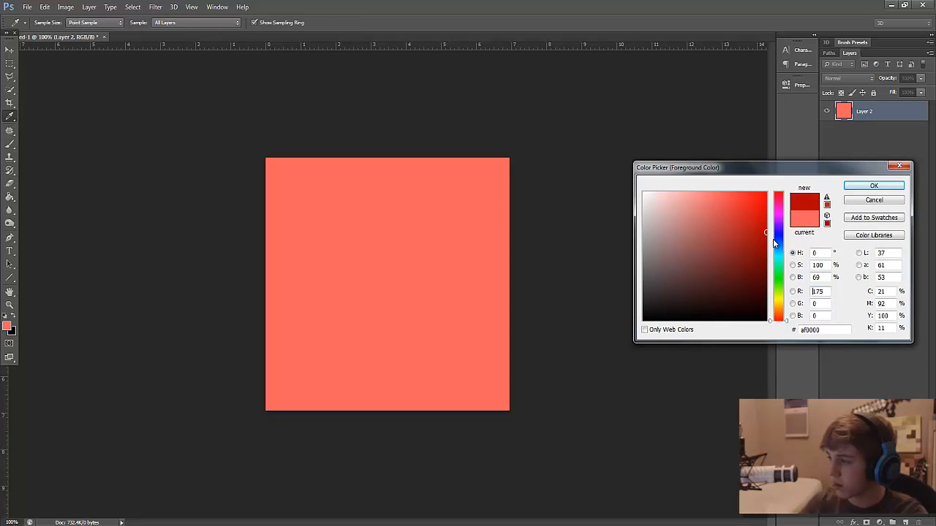
{"action": "left_click", "coordinate": [779, 236]}
{"action": "left_click", "coordinate": [754, 212]}
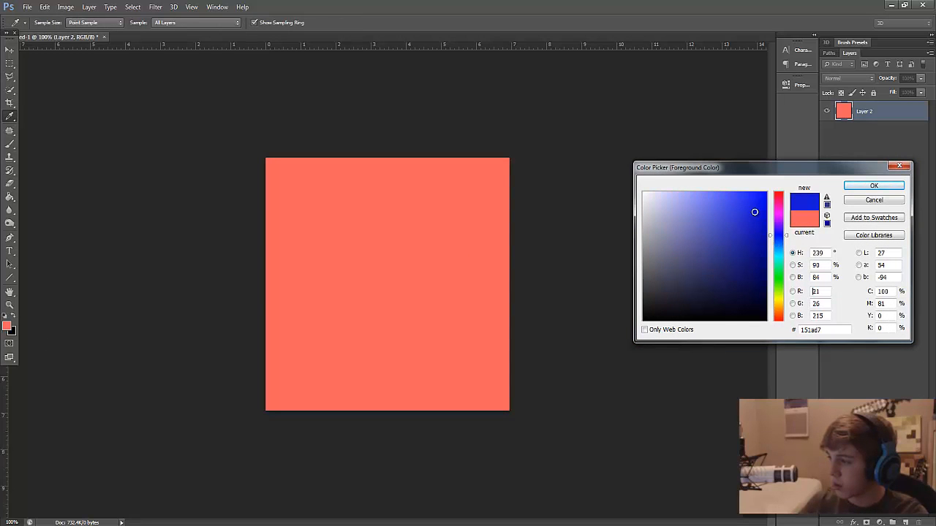
{"action": "left_click", "coordinate": [874, 186]}
{"action": "left_click", "coordinate": [376, 274]}
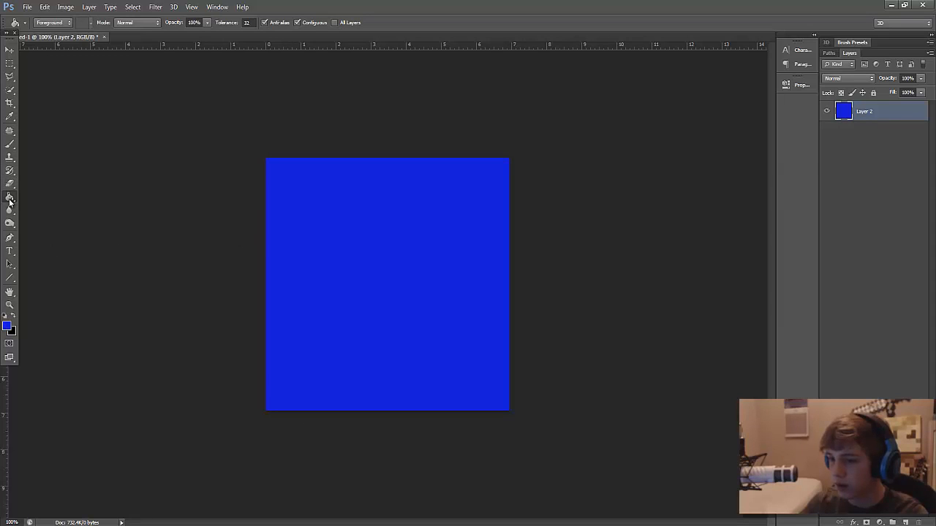
Choose the muted blue 2c57a7 as foreground color and refill the whole canvas with it.
{"action": "left_click", "coordinate": [9, 305]}
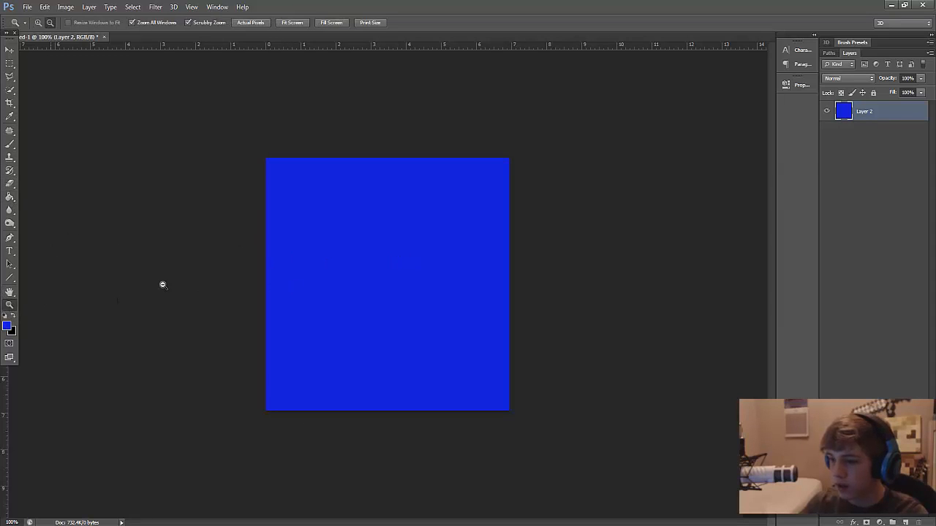
{"action": "left_click", "coordinate": [7, 325]}
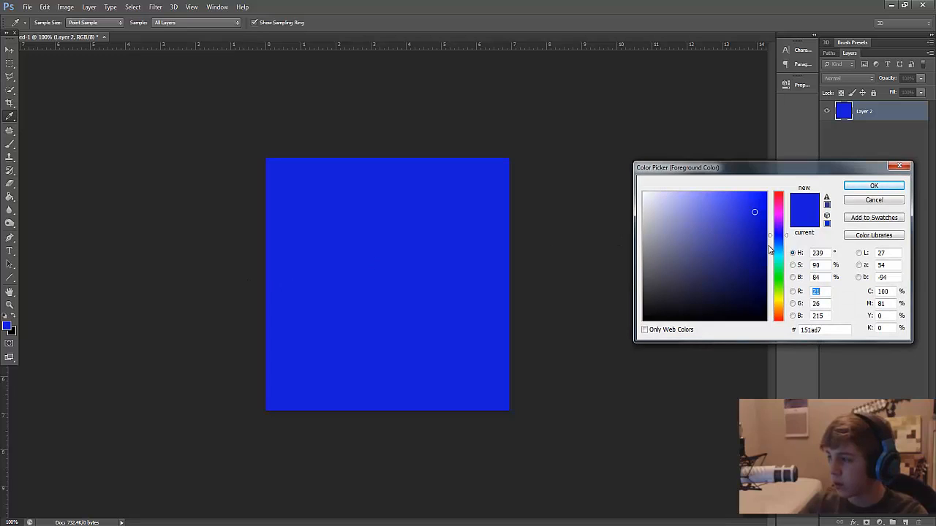
{"action": "left_click", "coordinate": [774, 236]}
{"action": "left_click_drag", "start_coordinate": [774, 237], "coordinate": [778, 241]}
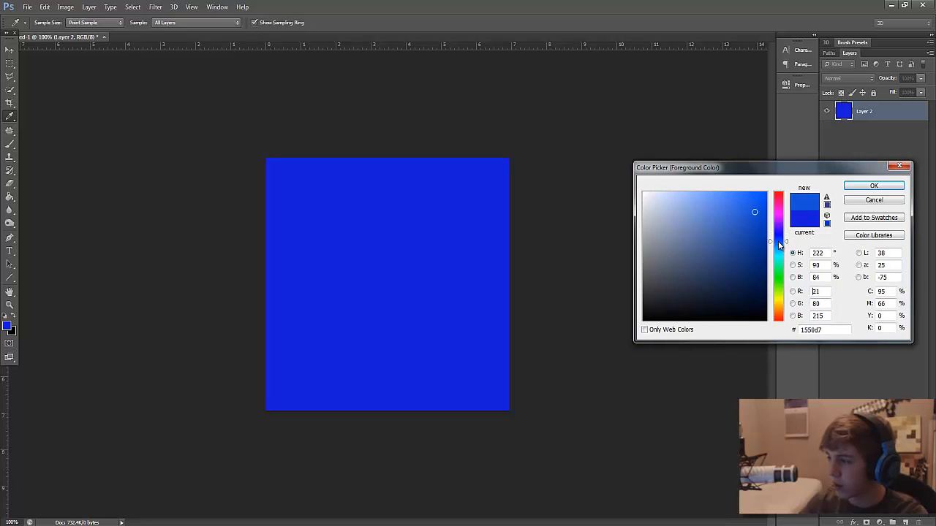
{"action": "left_click", "coordinate": [742, 212]}
{"action": "mouse_move", "coordinate": [742, 211]}
{"action": "left_mouse_down"}
{"action": "mouse_move", "coordinate": [722, 189]}
{"action": "mouse_move", "coordinate": [755, 240]}
{"action": "mouse_move", "coordinate": [758, 272]}
{"action": "mouse_move", "coordinate": [739, 212]}
{"action": "mouse_move", "coordinate": [734, 236]}
{"action": "left_mouse_up"}
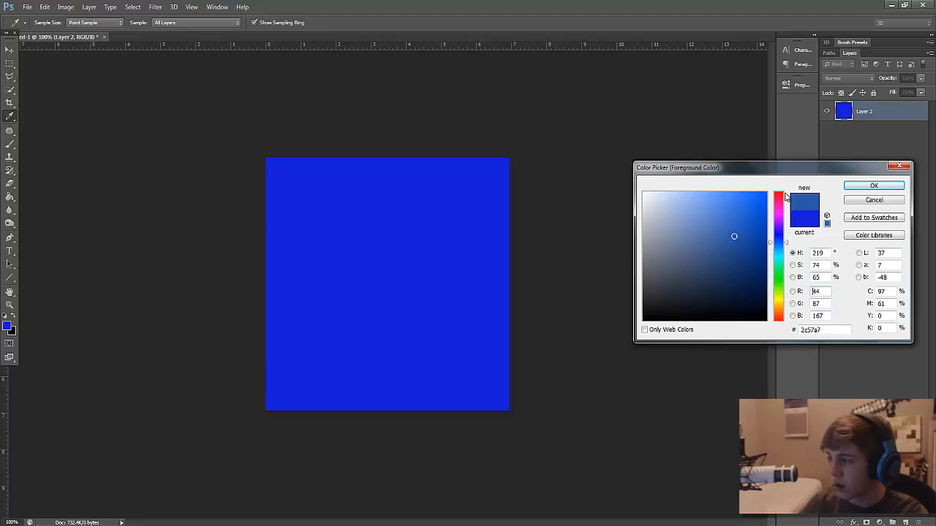
{"action": "key", "text": "Return"}
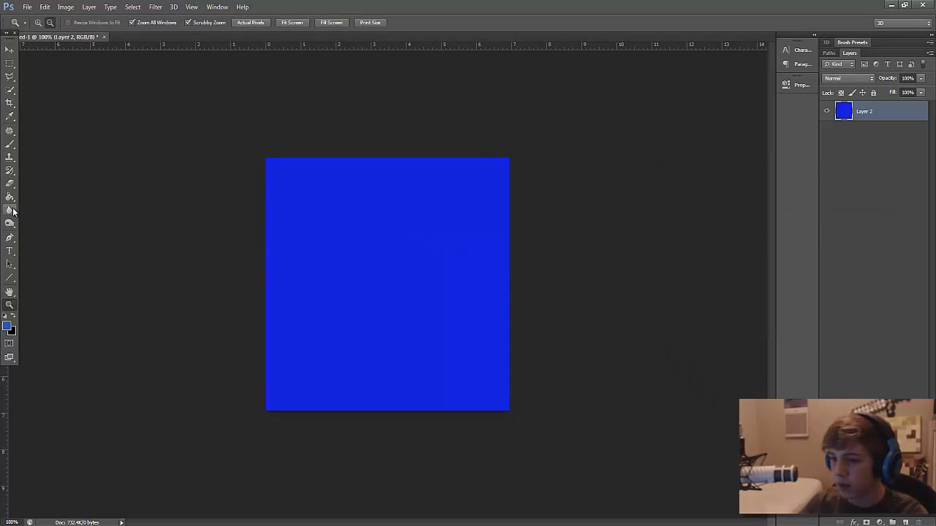
{"action": "key", "text": "z"}
{"action": "left_click", "coordinate": [365, 222]}
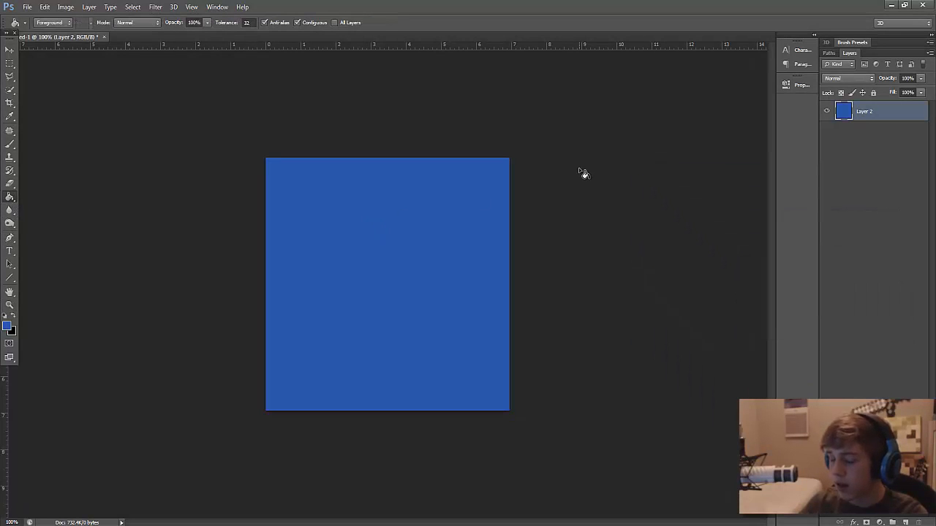
Add two new empty layers above the blue layer.
{"action": "key", "text": "z"}
{"action": "left_click", "coordinate": [741, 168], "text": "alt"}
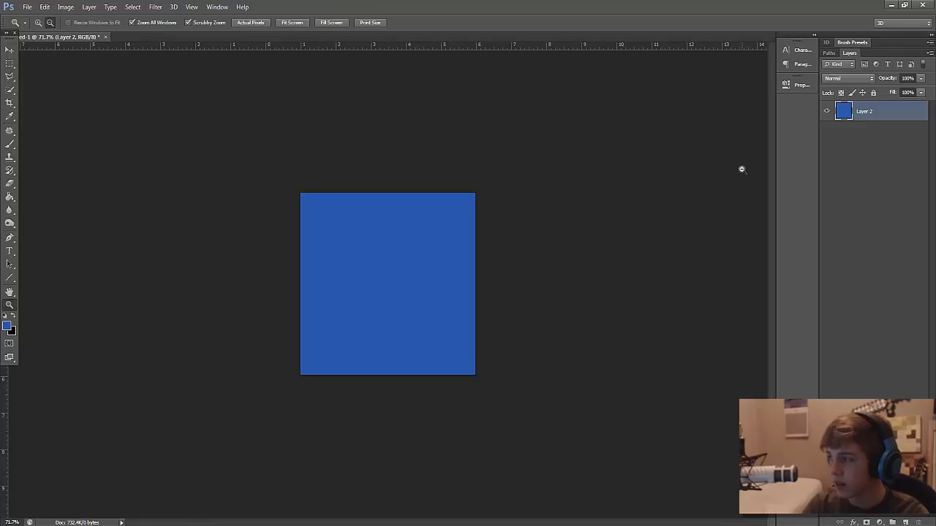
{"action": "left_click", "coordinate": [855, 146]}
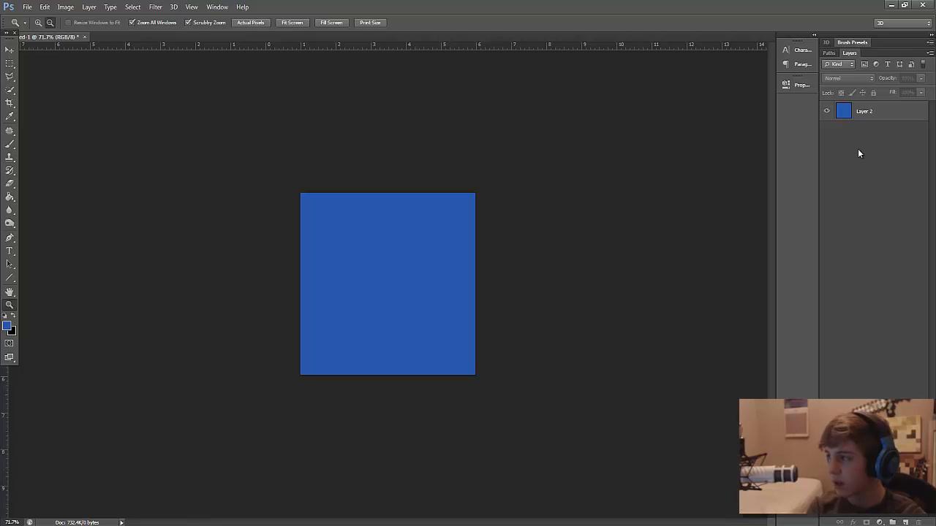
{"action": "left_click", "coordinate": [907, 523]}
{"action": "left_click", "coordinate": [906, 523]}
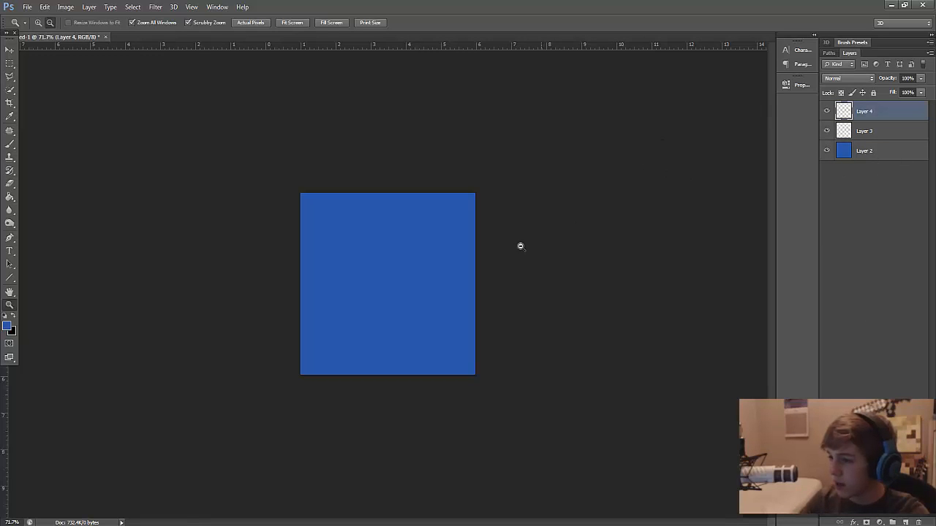
Rename the blue bottom layer "bottom cake".
{"action": "left_click", "coordinate": [854, 150]}
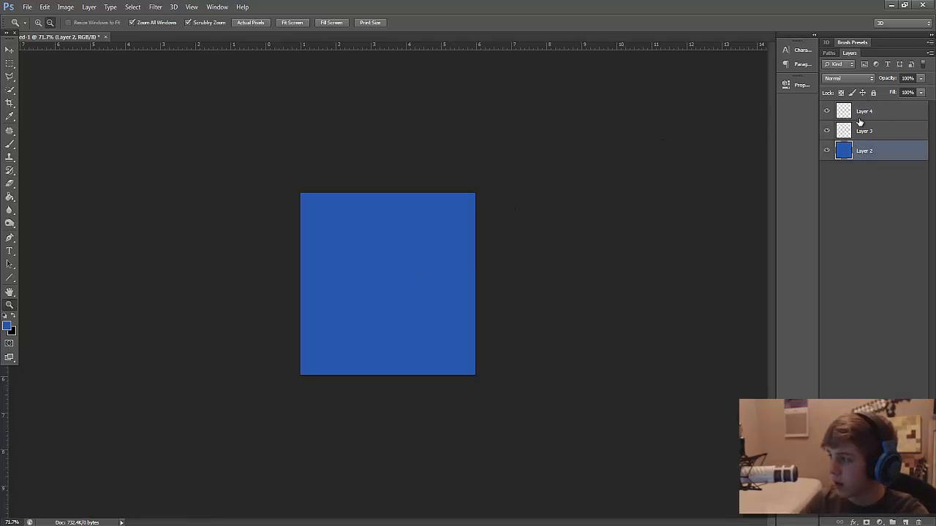
{"action": "left_click", "coordinate": [861, 111]}
{"action": "left_click", "coordinate": [861, 132]}
{"action": "double_click", "coordinate": [865, 150]}
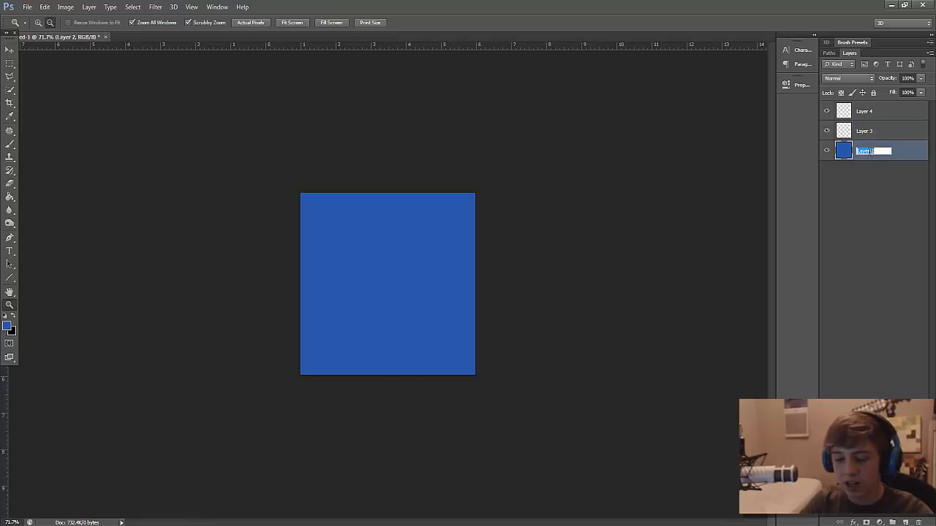
{"action": "type", "text": "bottom c"}
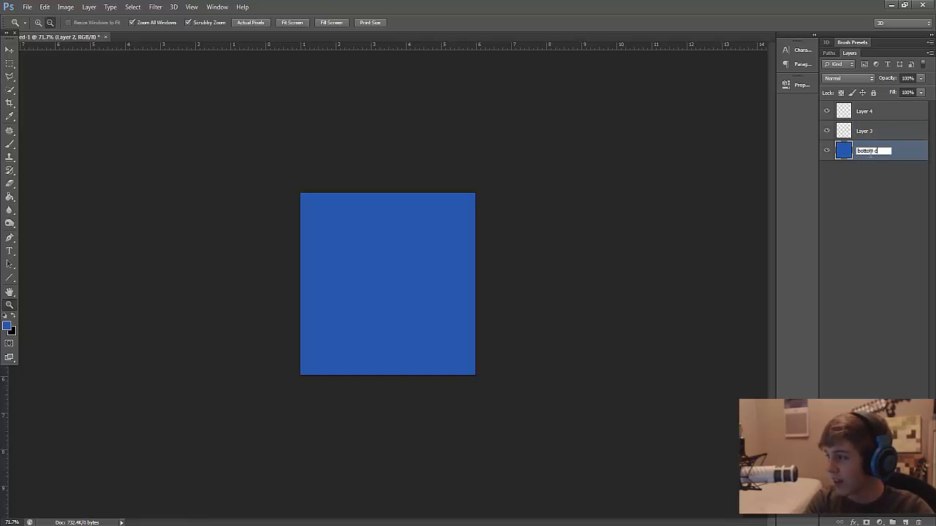
{"action": "type", "text": "ake"}
{"action": "key", "text": "Return"}
Rename the topmost empty layer "top cake".
{"action": "double_click", "coordinate": [864, 111]}
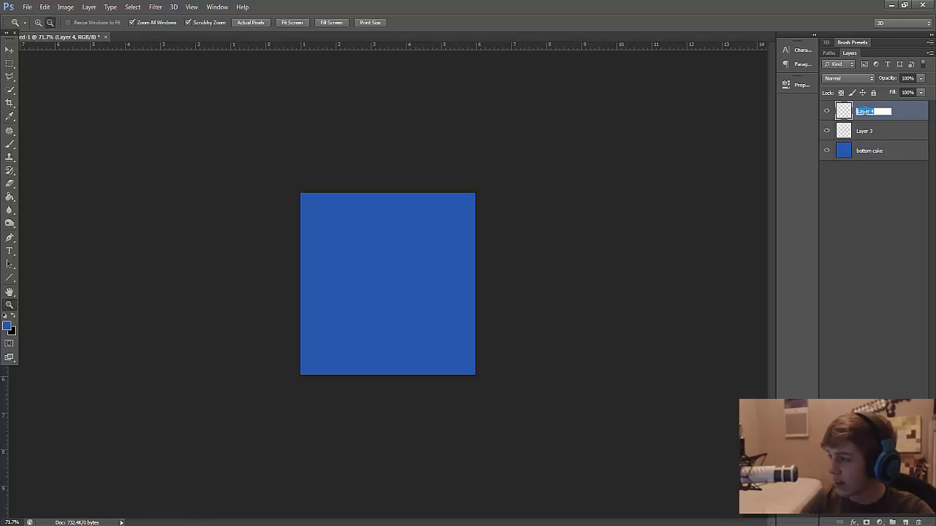
{"action": "type", "text": "top cake"}
{"action": "key", "text": "Return"}
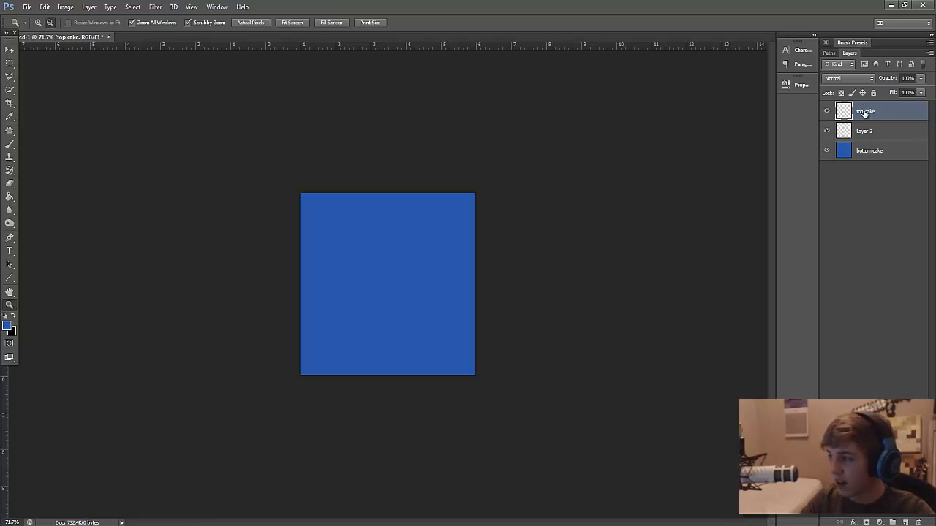
Rename the middle layer "icing" and hide the top cake layer.
{"action": "double_click", "coordinate": [864, 131]}
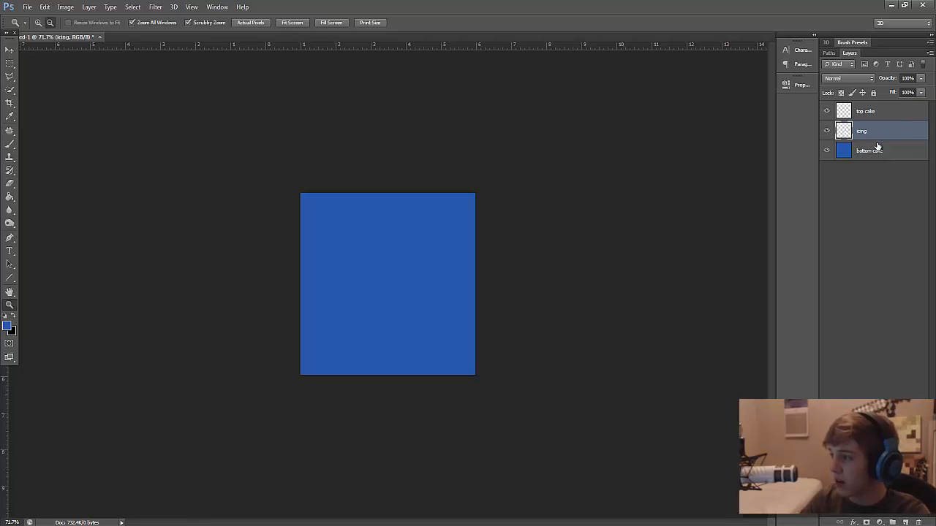
{"action": "left_click", "coordinate": [827, 111]}
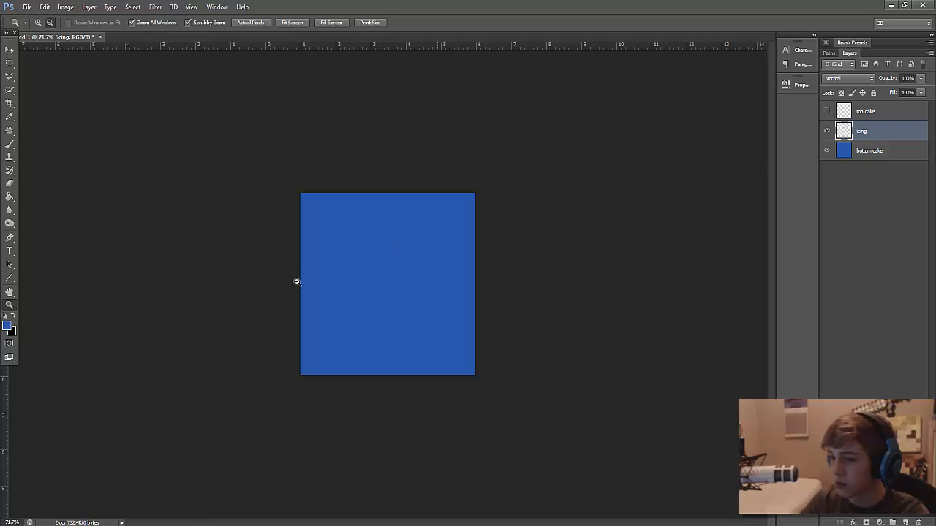
Fill the icing layer with black as the foreground color, and make the top cake layer active and visible again.
{"action": "left_click", "coordinate": [7, 329]}
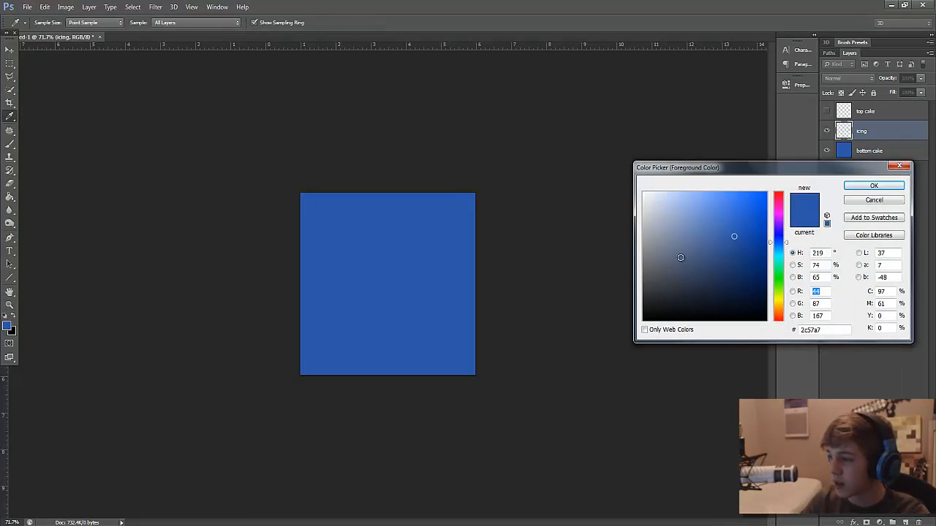
{"action": "left_click_drag", "start_coordinate": [684, 258], "coordinate": [616, 350]}
{"action": "key", "text": "Return"}
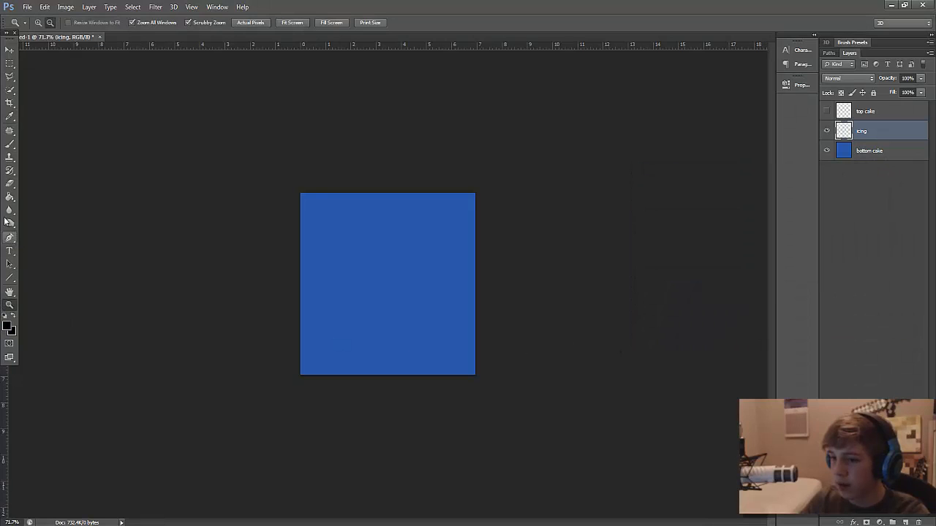
{"action": "left_click", "coordinate": [10, 197]}
{"action": "left_click", "coordinate": [368, 260]}
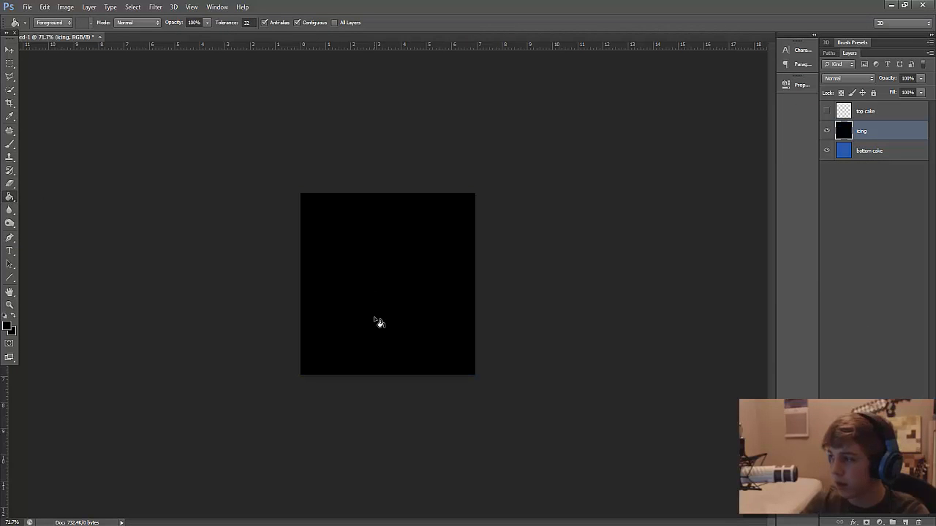
{"action": "left_click", "coordinate": [856, 111]}
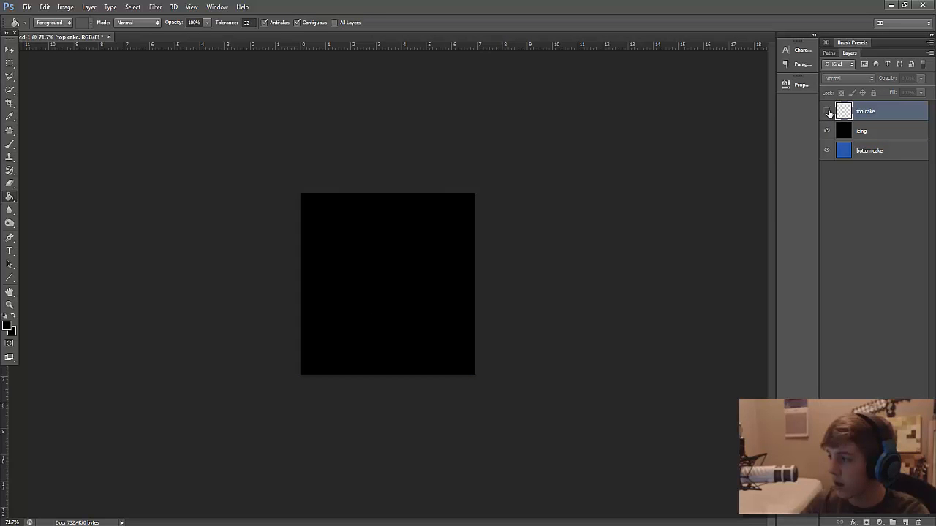
{"action": "left_click", "coordinate": [827, 112]}
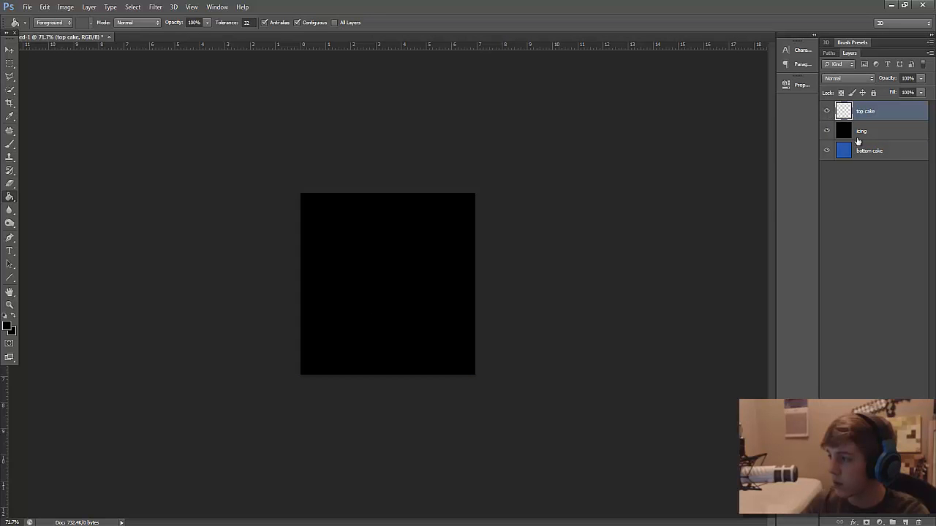
{"action": "left_click", "coordinate": [9, 328]}
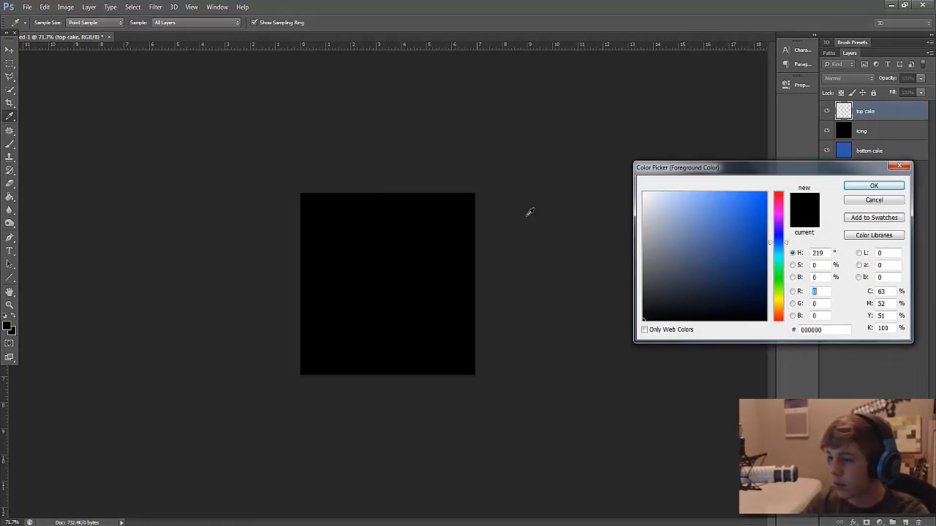
{"action": "left_click_drag", "start_coordinate": [853, 167], "coordinate": [595, 144]}
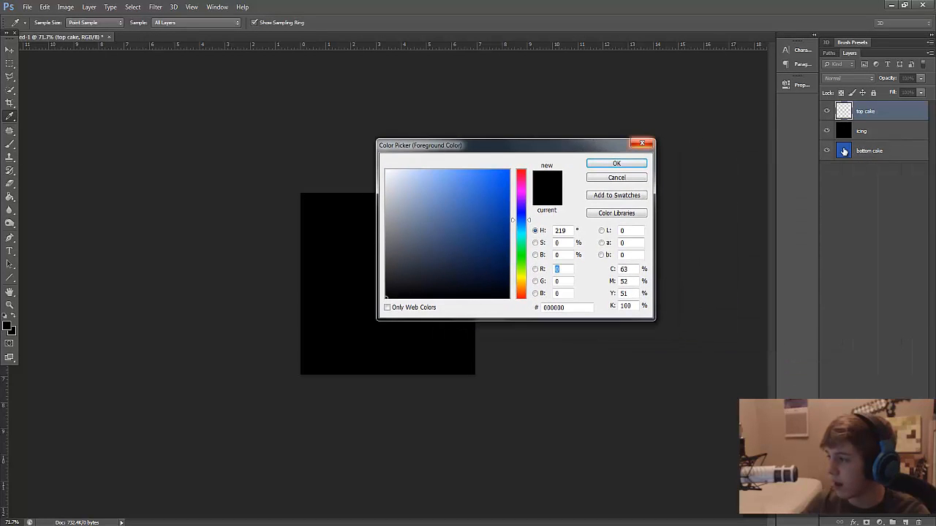
{"action": "left_click", "coordinate": [460, 218]}
{"action": "left_click_drag", "start_coordinate": [460, 218], "coordinate": [480, 214]}
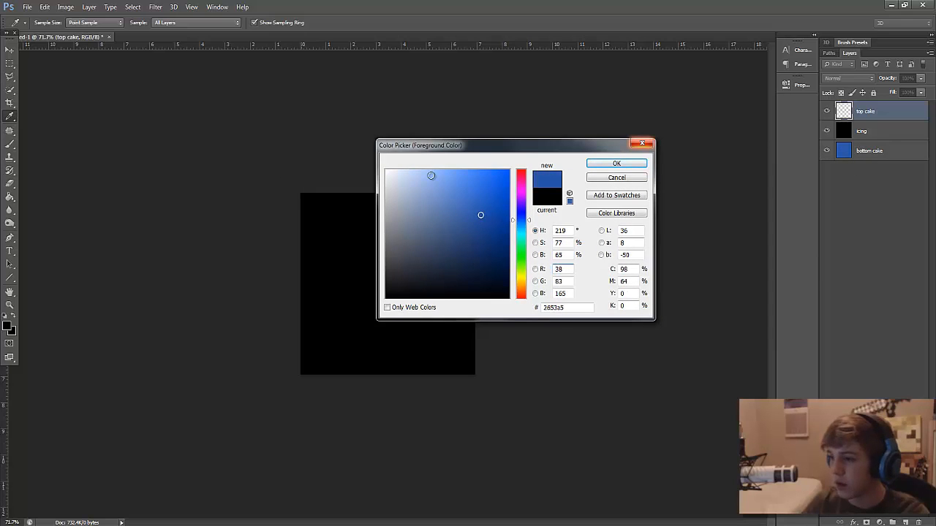
{"action": "left_click", "coordinate": [605, 178]}
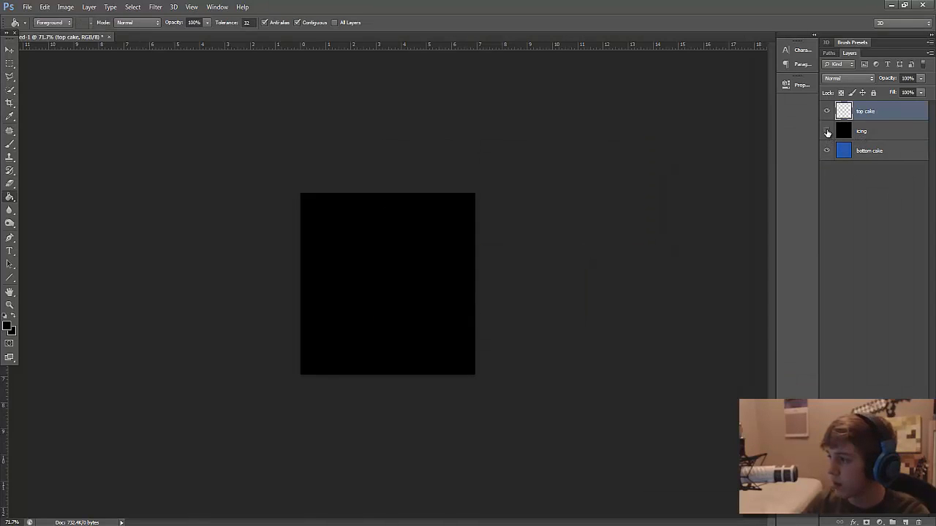
Hide the icing layer and, with the top cake layer active, sample the canvas blue 2c57a7 as the foreground color.
{"action": "left_click", "coordinate": [828, 132]}
{"action": "left_click", "coordinate": [863, 151]}
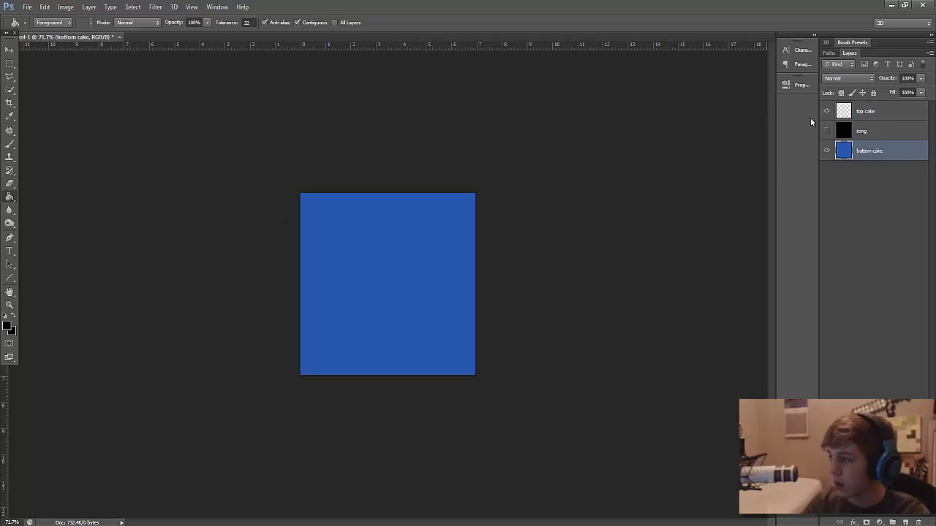
{"action": "left_click", "coordinate": [860, 116]}
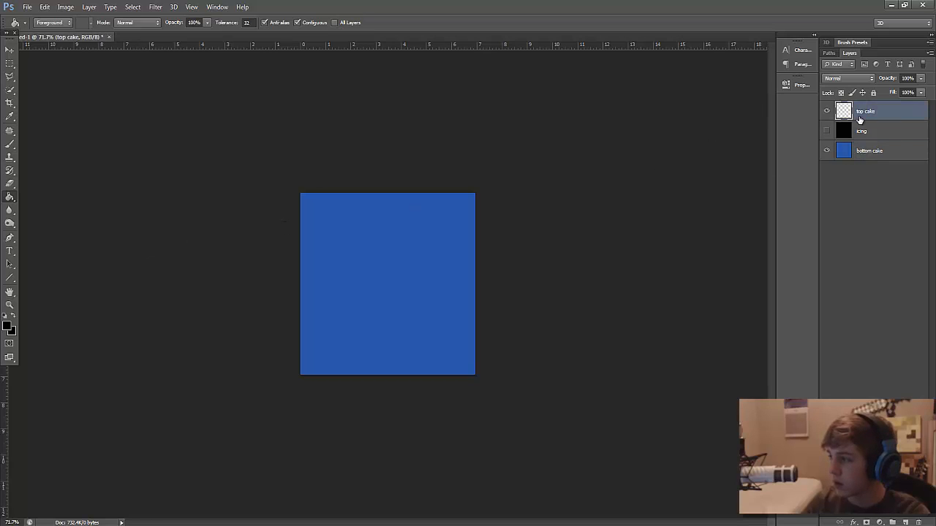
{"action": "left_click", "coordinate": [8, 328]}
{"action": "left_click_drag", "start_coordinate": [475, 149], "coordinate": [578, 136]}
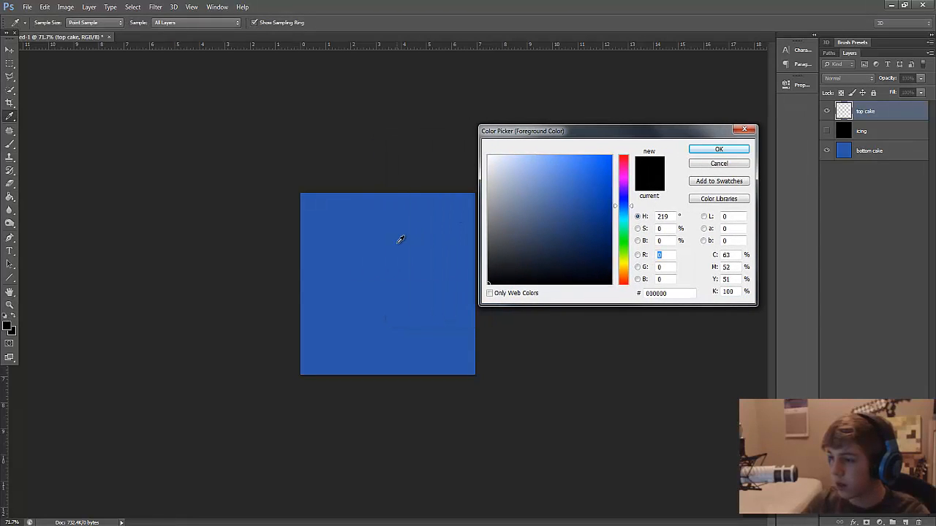
{"action": "left_click", "coordinate": [395, 232]}
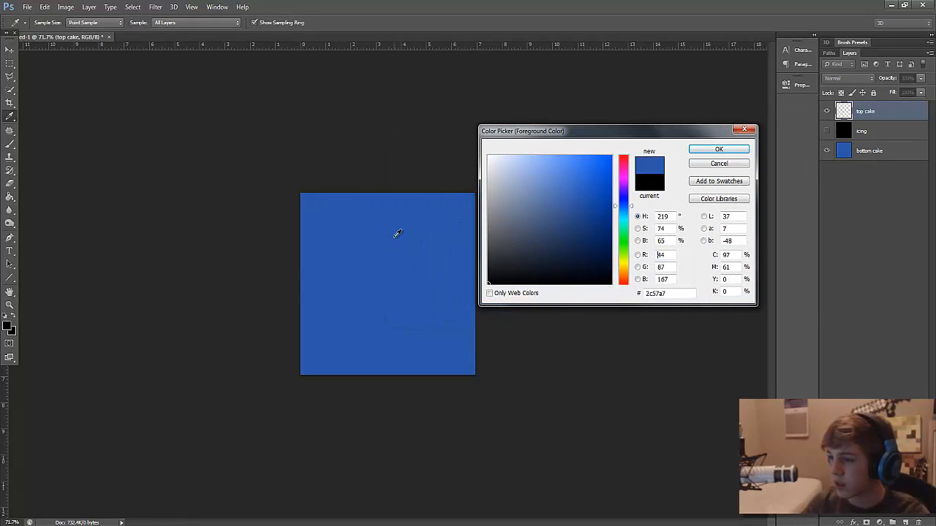
{"action": "left_click", "coordinate": [718, 150]}
{"action": "key", "text": "g"}
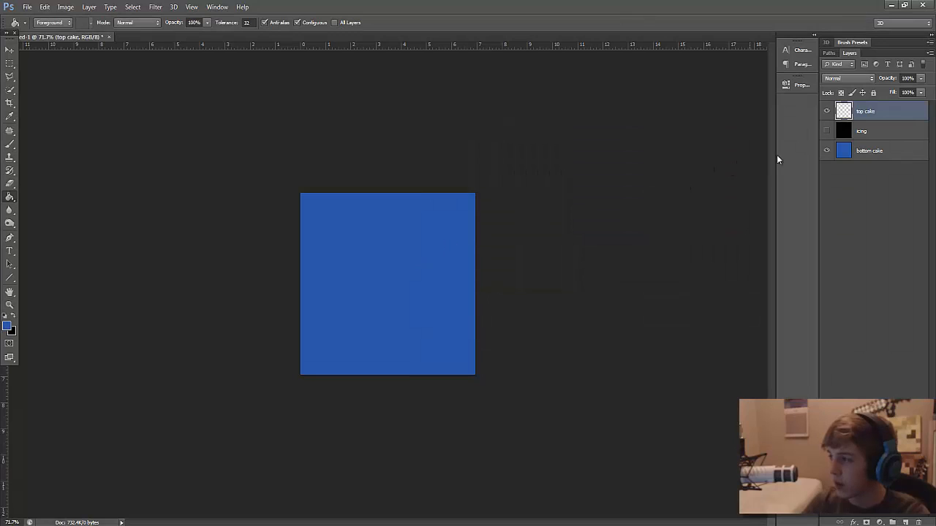
Fill the top cake layer with the sampled blue and make the icing layer visible again.
{"action": "left_click", "coordinate": [826, 132]}
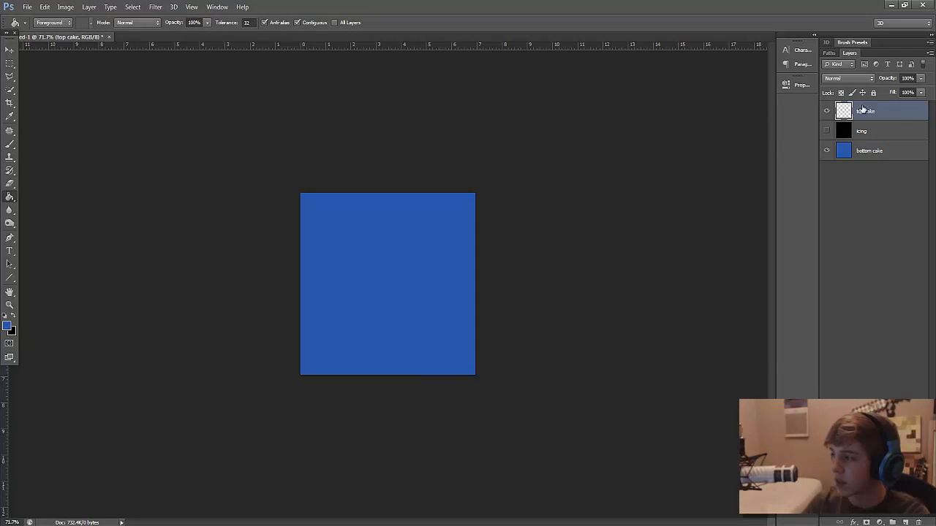
{"action": "left_click", "coordinate": [371, 246]}
{"action": "left_click", "coordinate": [875, 133]}
{"action": "left_click", "coordinate": [860, 152]}
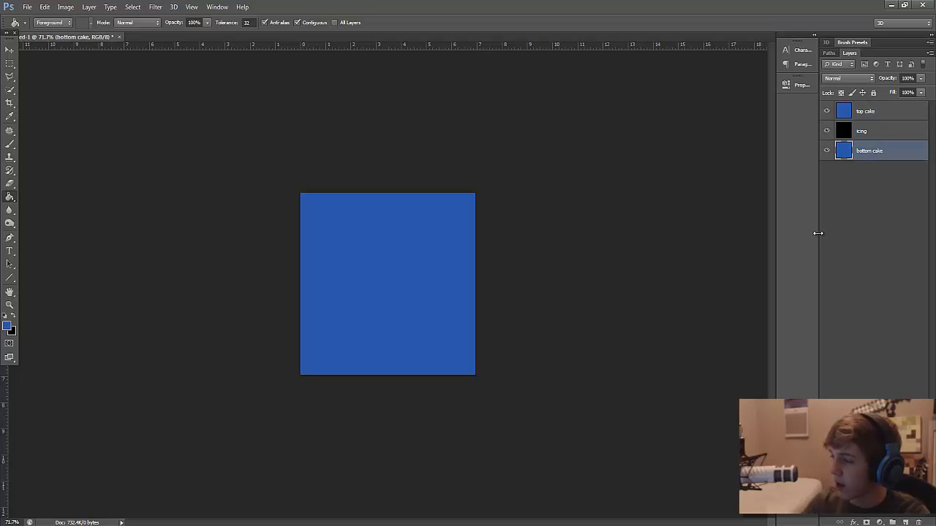
{"action": "left_click", "coordinate": [867, 108]}
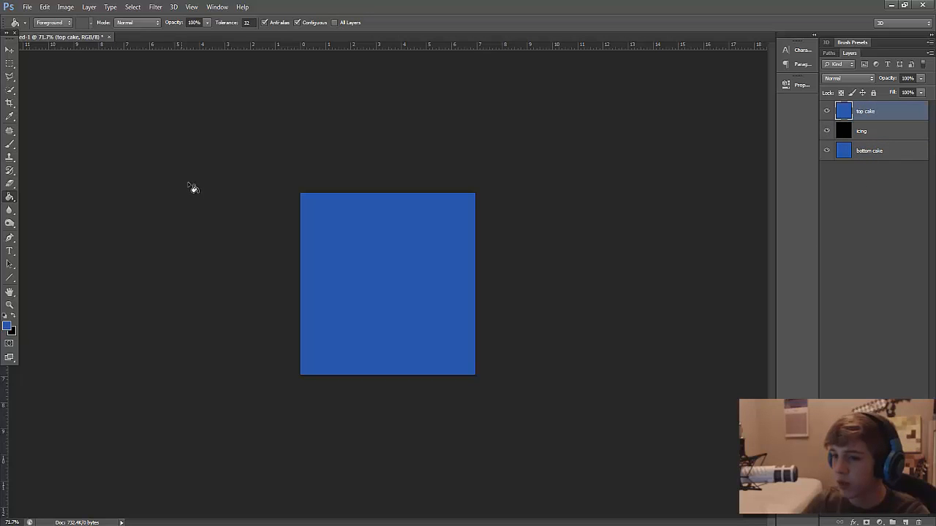
Cut a large circular hole out of the upper middle of the top cake layer using an Elliptical Marquee selection, then deselect.
{"action": "left_click", "coordinate": [10, 63]}
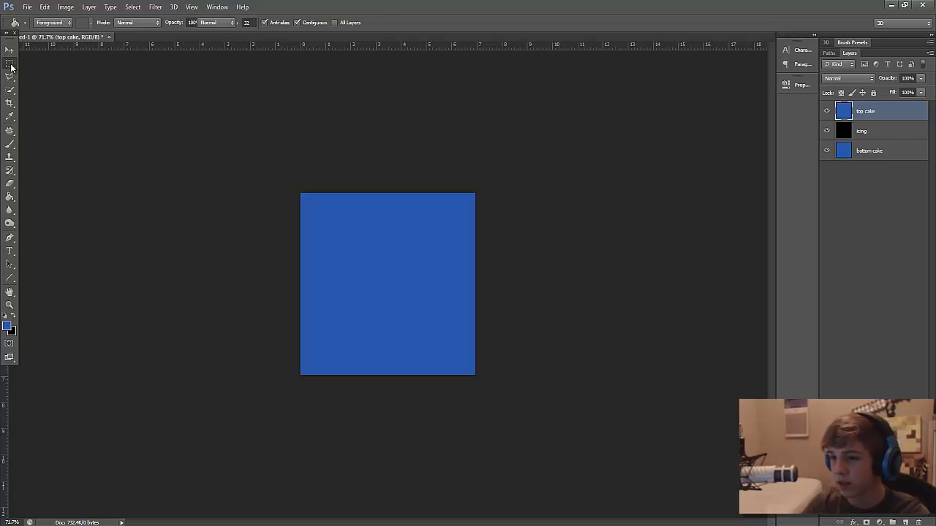
{"action": "right_click", "coordinate": [8, 66]}
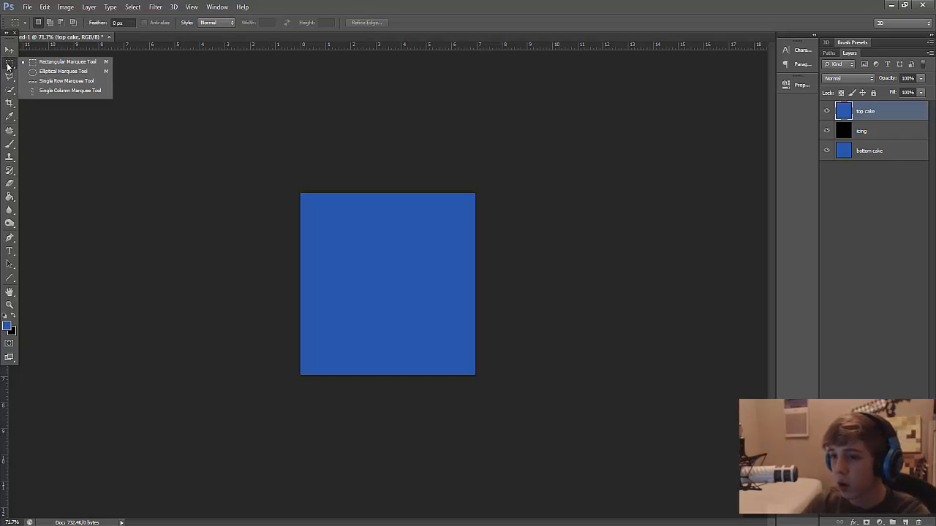
{"action": "left_click", "coordinate": [51, 71]}
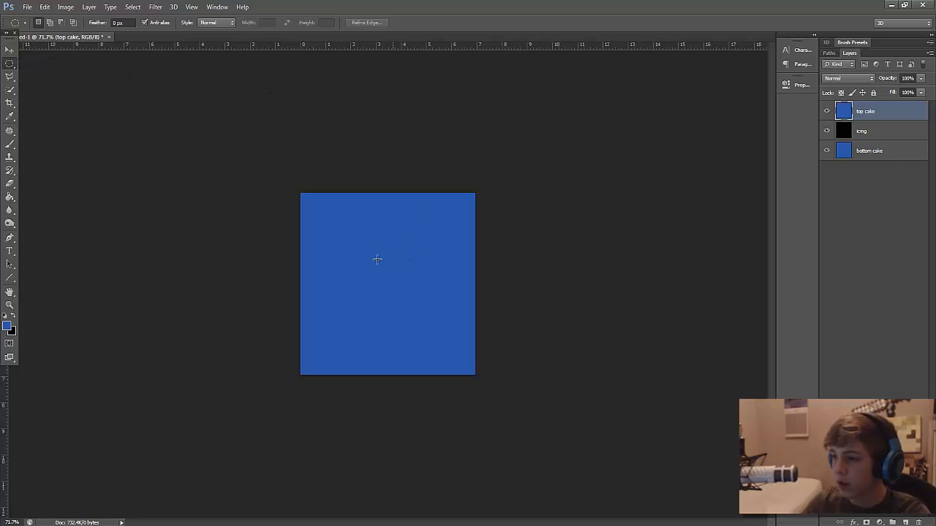
{"action": "left_click_drag", "start_coordinate": [328, 211], "coordinate": [439, 326]}
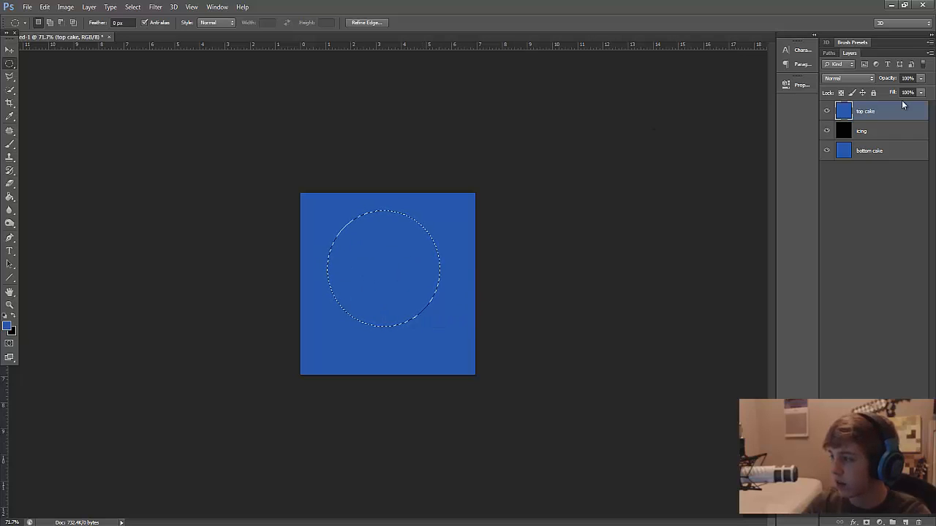
{"action": "key", "text": "Delete"}
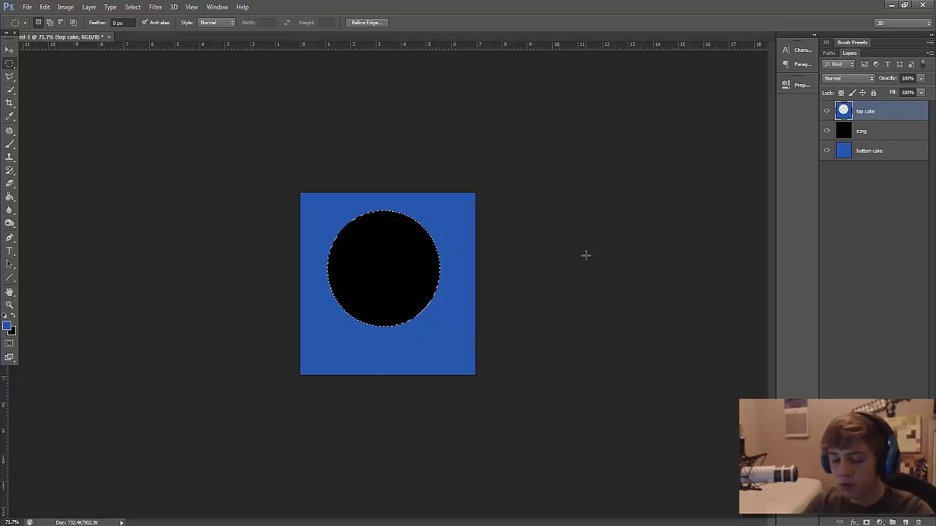
{"action": "left_click", "coordinate": [571, 271]}
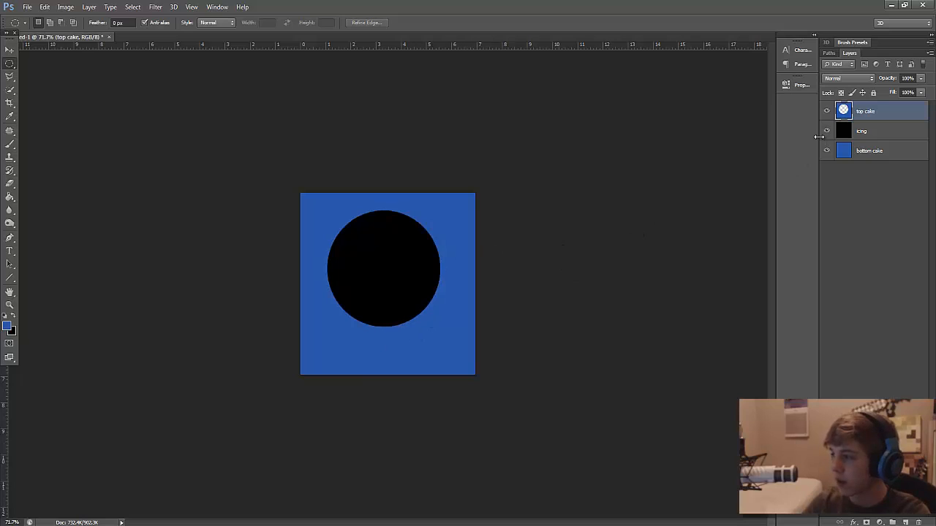
Turn the top cake and icing layers off and on again to examine what each contributes to the image.
{"action": "left_click", "coordinate": [826, 111]}
{"action": "left_click", "coordinate": [827, 112]}
{"action": "left_click", "coordinate": [826, 132]}
{"action": "left_click", "coordinate": [826, 133]}
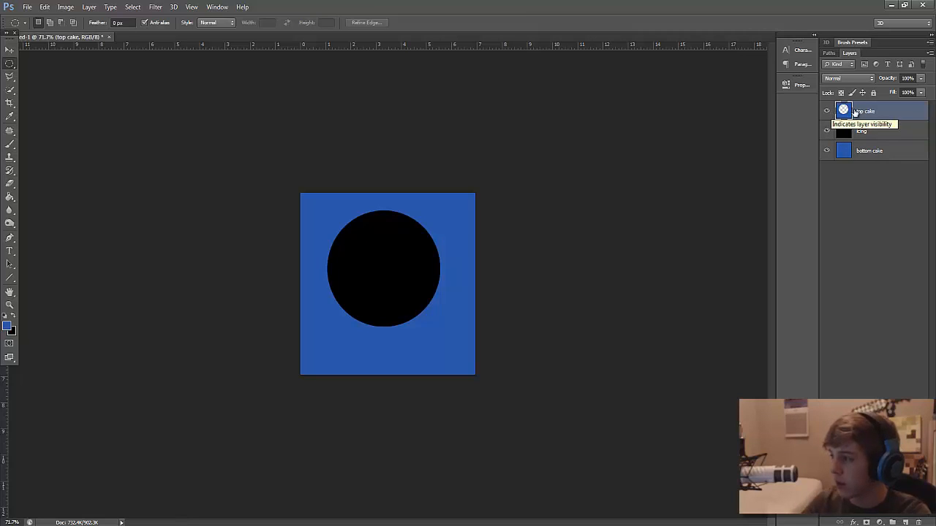
Delete the top cake and icing layers, leaving only the bottom cake layer.
{"action": "key", "text": "Delete"}
{"action": "key", "text": "Delete"}
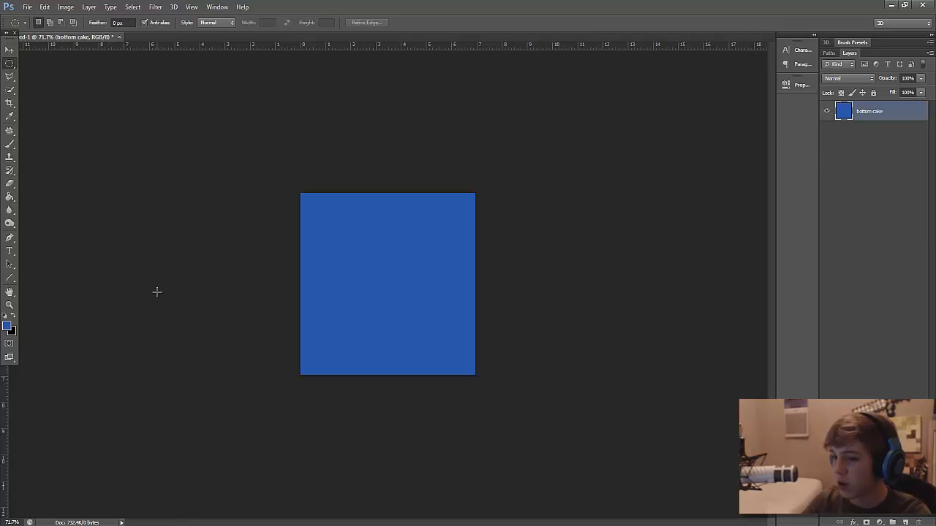
Set the foreground color to the darker blue 133677.
{"action": "left_click", "coordinate": [7, 327]}
{"action": "left_click_drag", "start_coordinate": [540, 130], "coordinate": [558, 108]}
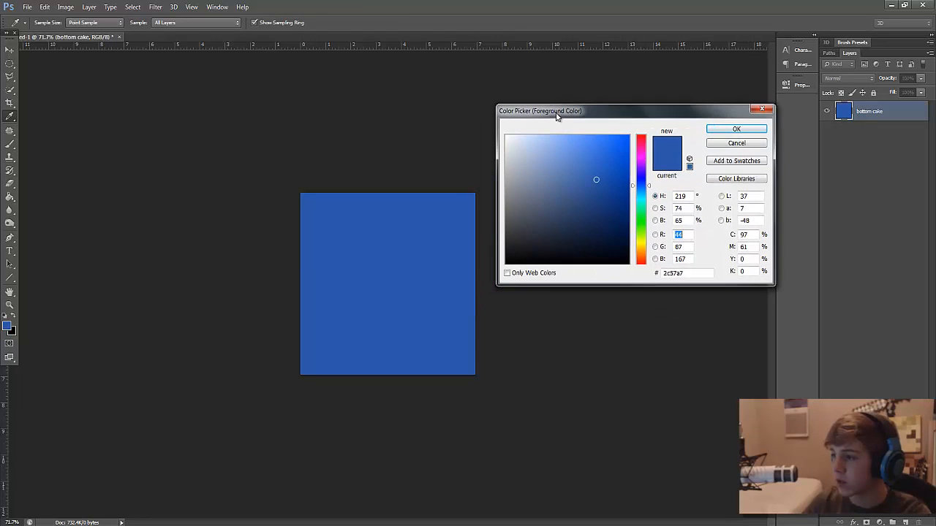
{"action": "left_click_drag", "start_coordinate": [598, 182], "coordinate": [608, 201]}
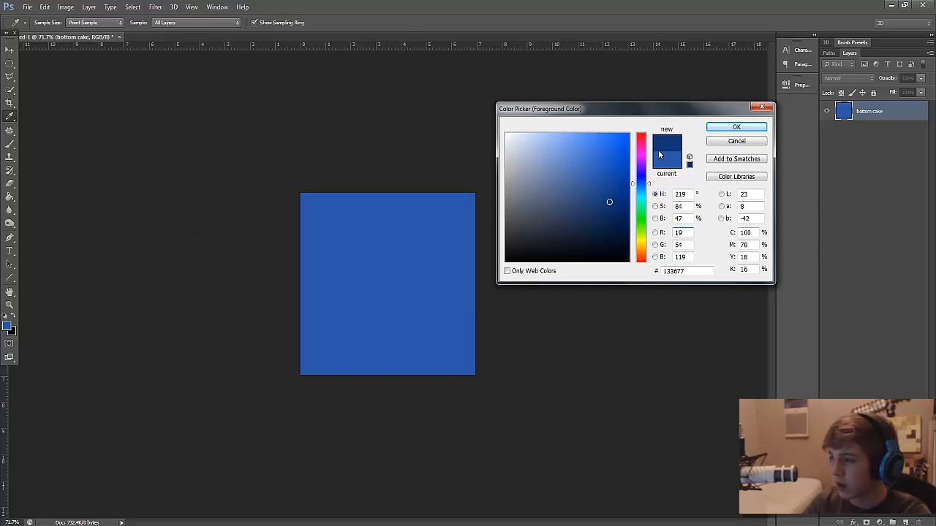
{"action": "key", "text": "Return"}
{"action": "key", "text": "m"}
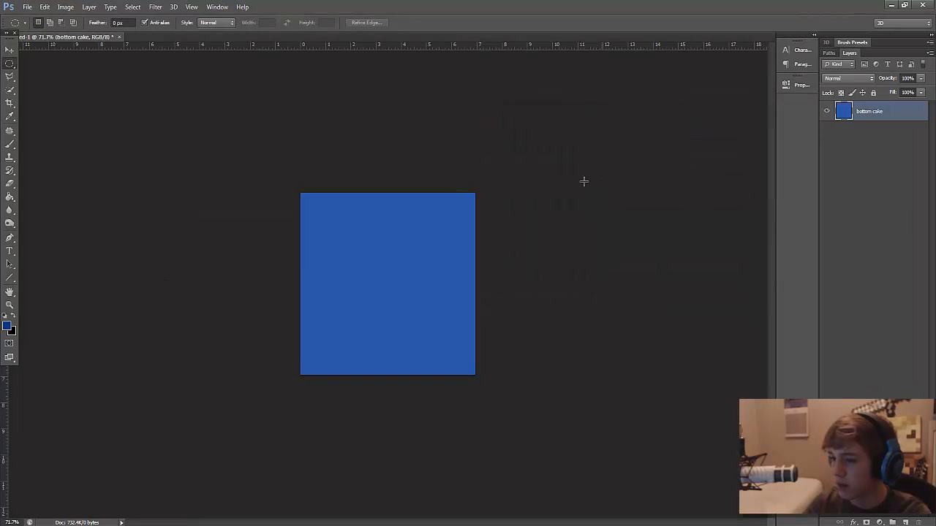
Draw a dark blue rectangle shape about 1072 by 83 px across the canvas middle, extending past both sides, and deselect its layer.
{"action": "left_click", "coordinate": [10, 280]}
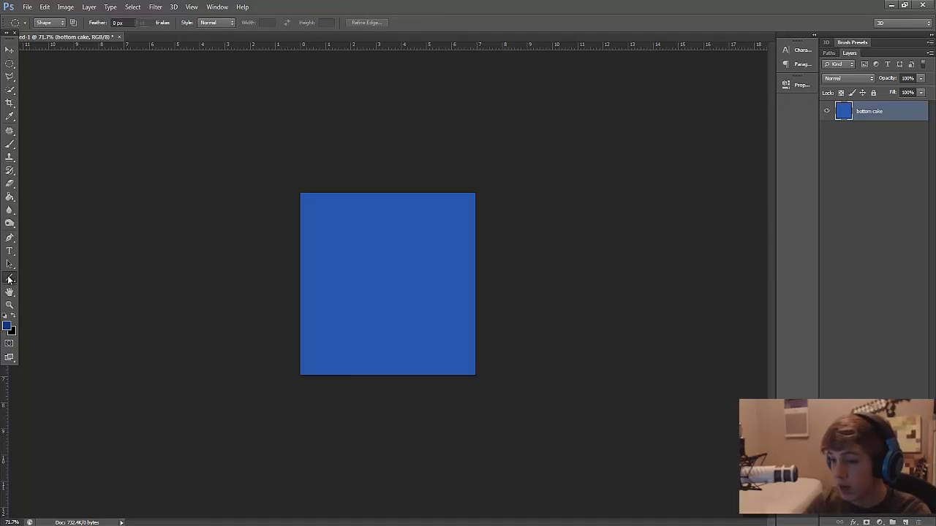
{"action": "left_click", "coordinate": [60, 276]}
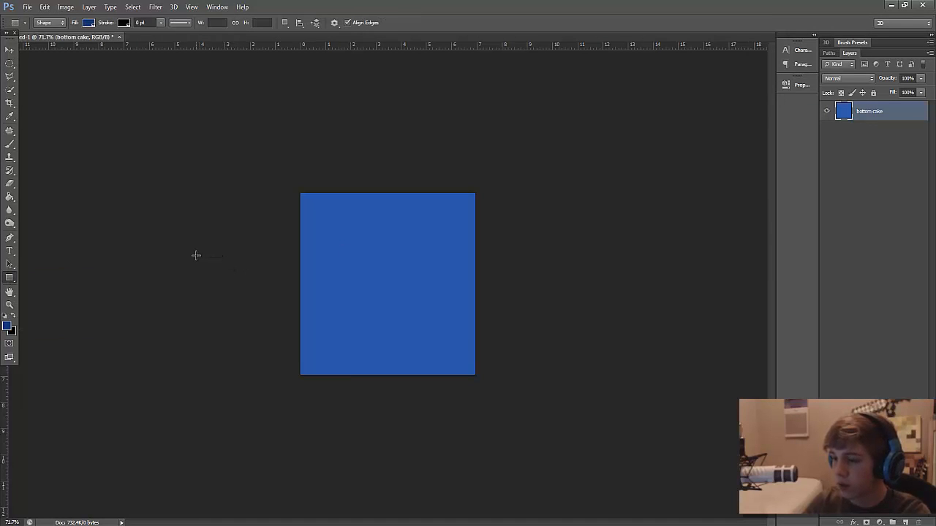
{"action": "left_click_drag", "start_coordinate": [196, 255], "coordinate": [570, 285]}
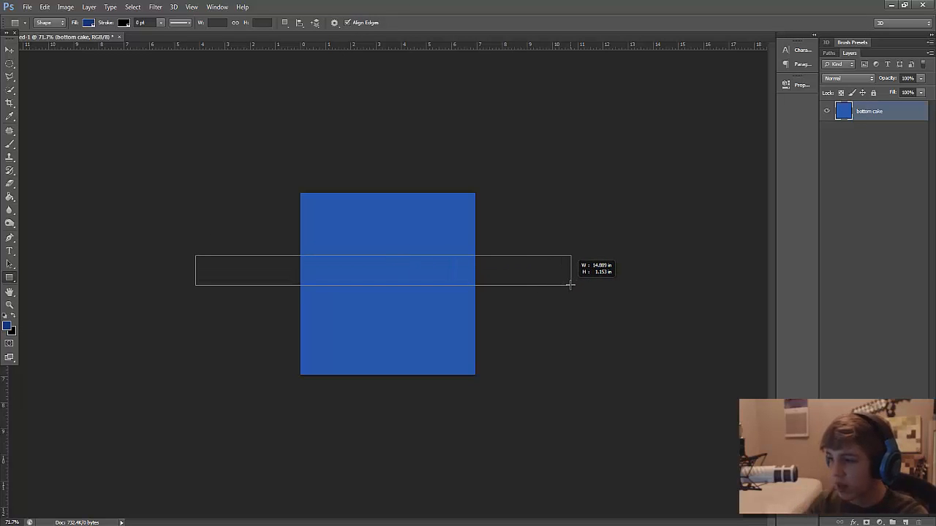
{"action": "left_click_drag", "start_coordinate": [571, 284], "coordinate": [570, 285]}
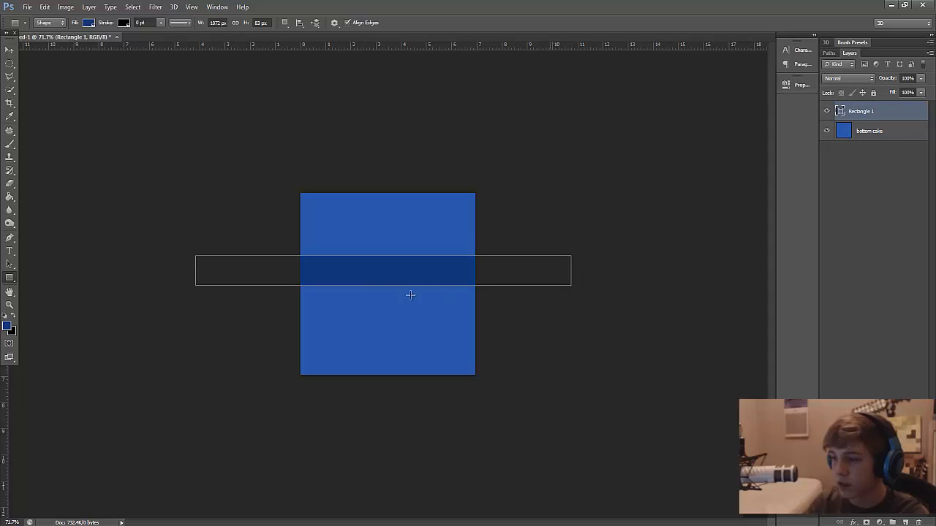
{"action": "left_click", "coordinate": [900, 209]}
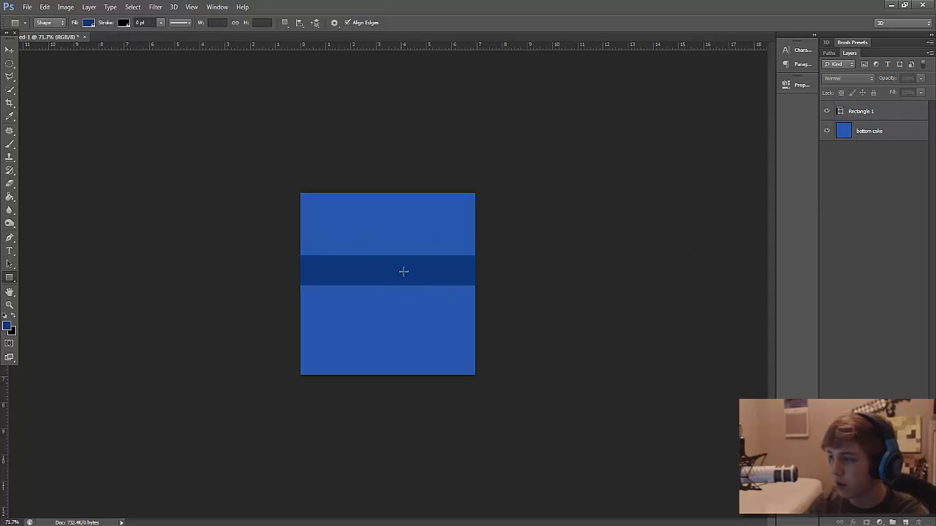
Rotate the dark blue rectangle about 45 degrees and move it so it crosses the canvas's upper-left corner diagonally.
{"action": "left_click", "coordinate": [892, 114]}
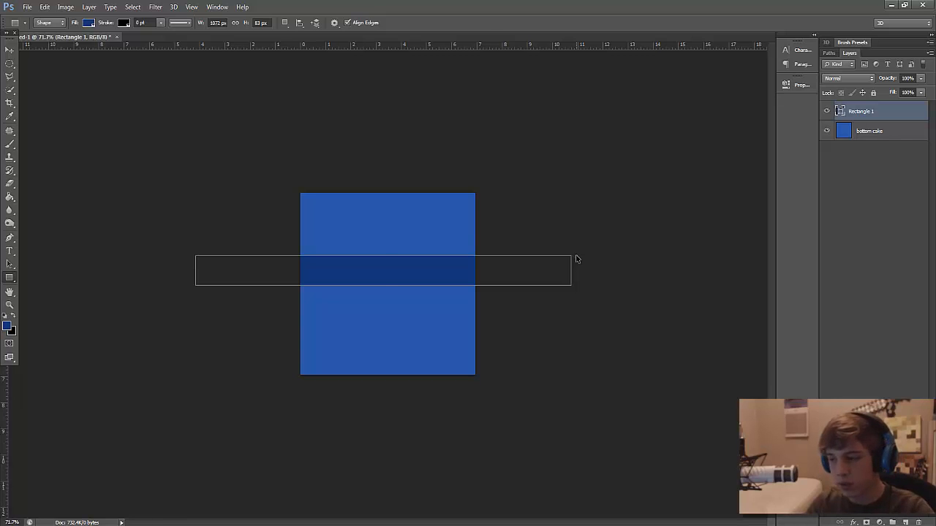
{"action": "key", "text": "ctrl+t"}
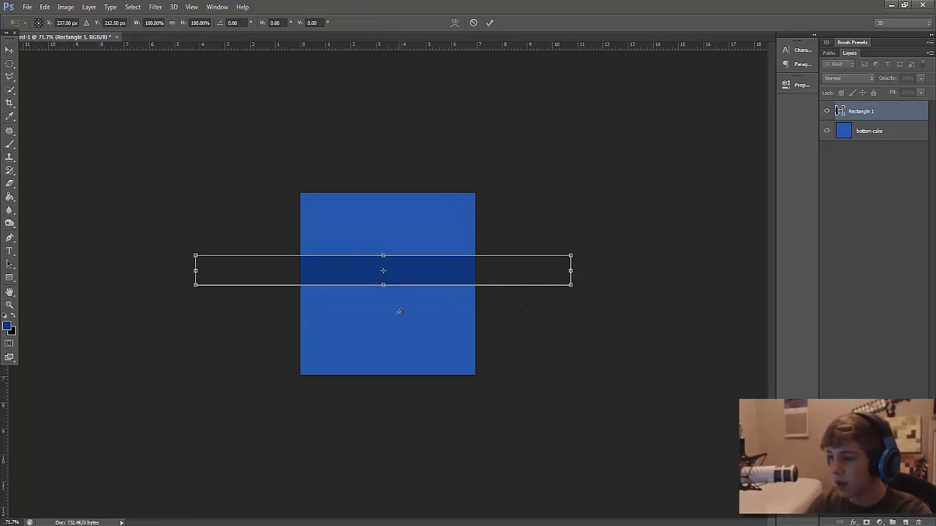
{"action": "mouse_move", "coordinate": [383, 315]}
{"action": "left_mouse_down"}
{"action": "mouse_move", "coordinate": [435, 269]}
{"action": "mouse_move", "coordinate": [423, 294]}
{"action": "mouse_move", "coordinate": [371, 322]}
{"action": "mouse_move", "coordinate": [387, 322]}
{"action": "left_mouse_up"}
{"action": "key", "text": "ctrl+z"}
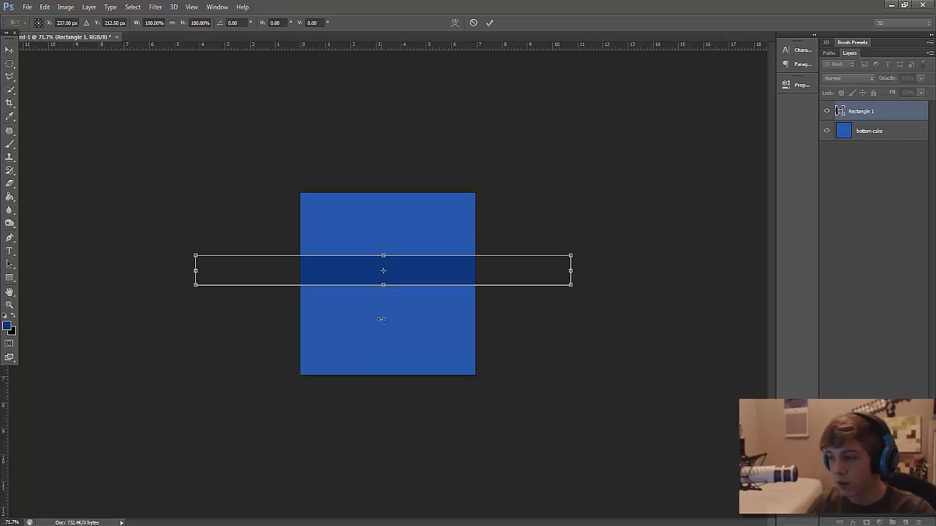
{"action": "left_click_drag", "start_coordinate": [380, 319], "coordinate": [435, 325]}
{"action": "left_click_drag", "start_coordinate": [422, 242], "coordinate": [351, 180]}
{"action": "key", "text": "Return"}
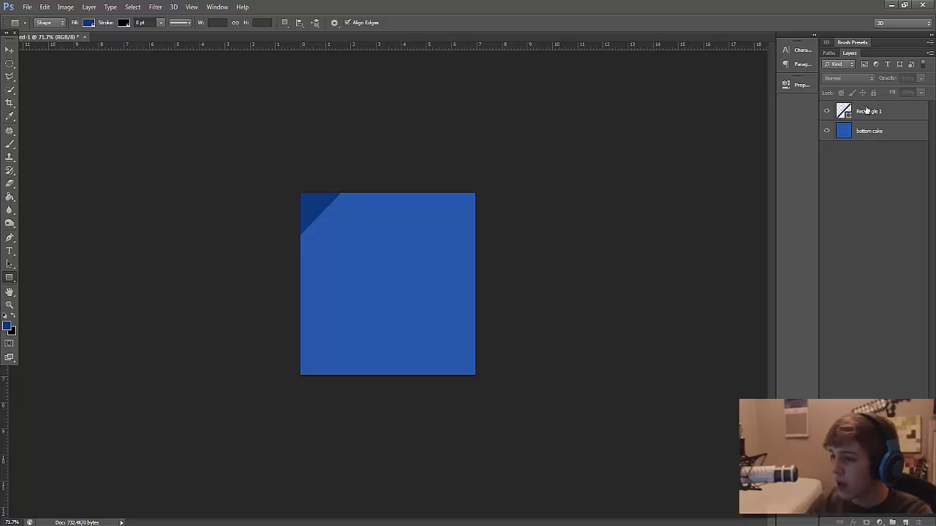
{"action": "left_click", "coordinate": [867, 110]}
{"action": "left_click", "coordinate": [894, 174]}
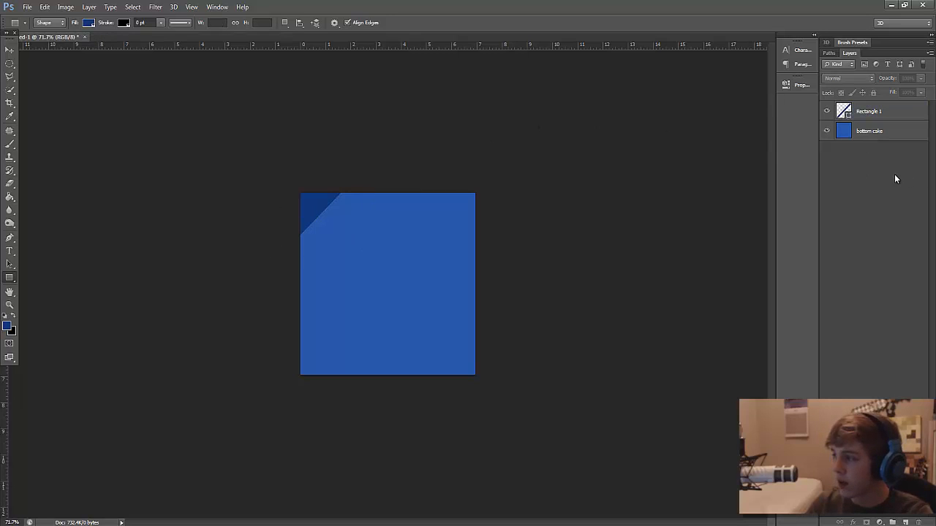
Enable a drop shadow in the Rectangle 1 layer's blending options.
{"action": "left_click", "coordinate": [874, 117]}
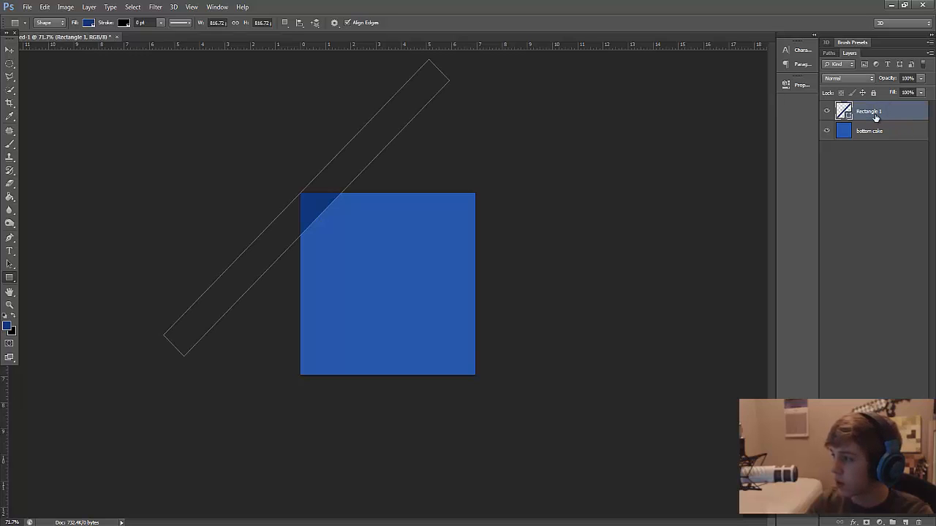
{"action": "right_click", "coordinate": [877, 117]}
{"action": "left_click", "coordinate": [856, 124]}
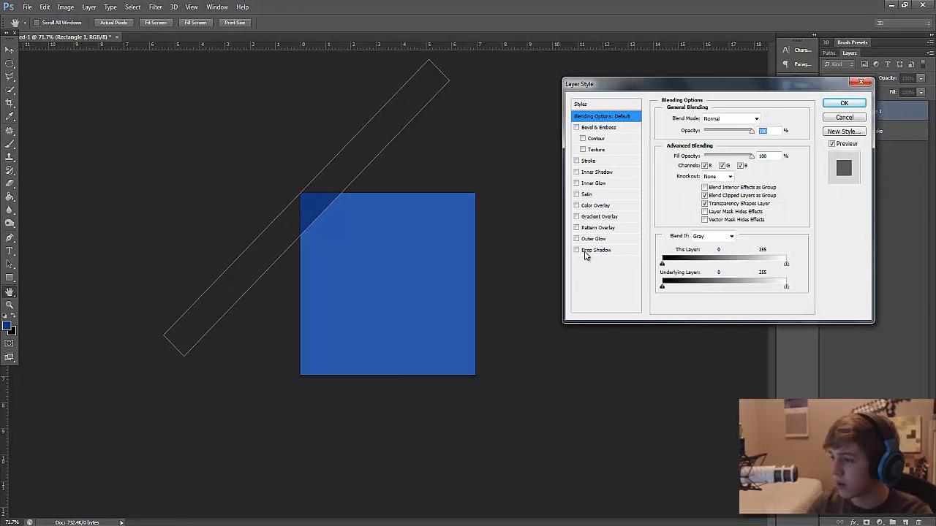
{"action": "left_click", "coordinate": [589, 250]}
Try Outer Glow and Pattern Overlay on the rectangle layer and turn both effects off again.
{"action": "left_click", "coordinate": [593, 239]}
{"action": "left_click", "coordinate": [596, 227]}
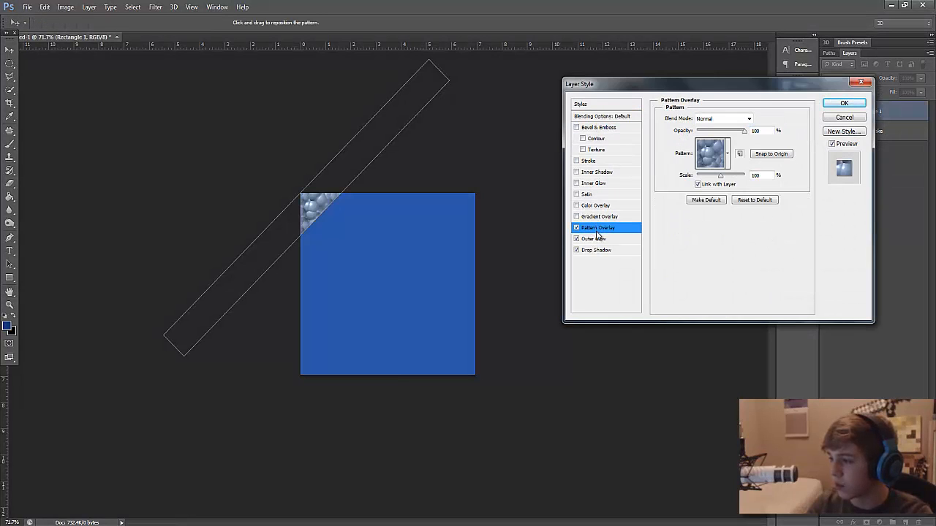
{"action": "left_click", "coordinate": [577, 228]}
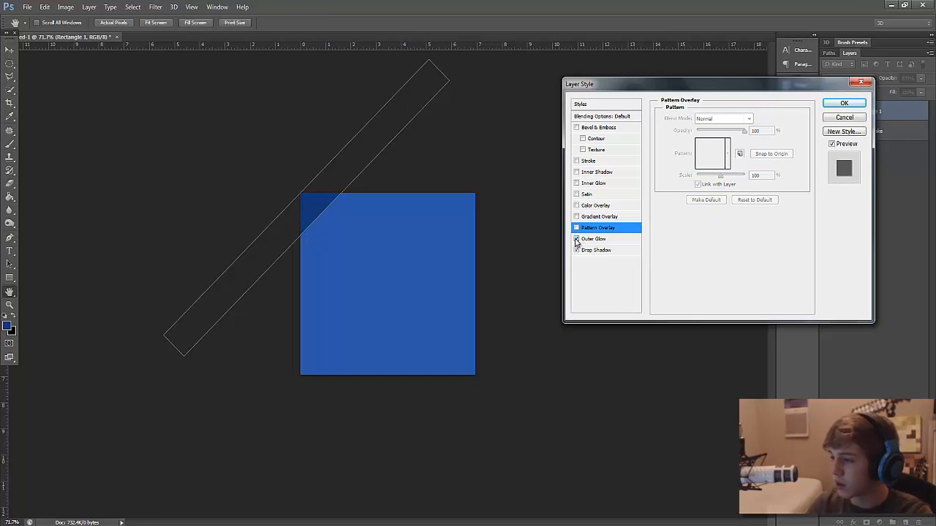
{"action": "left_click", "coordinate": [576, 239]}
Increase the drop shadow's distance so a dark edge shows below the diagonal stripe, and apply the layer style.
{"action": "left_click", "coordinate": [595, 250]}
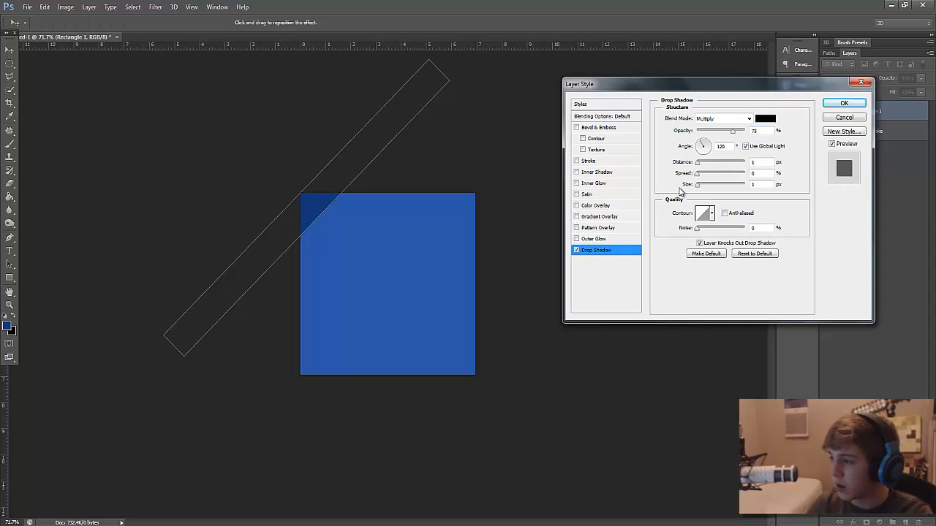
{"action": "mouse_move", "coordinate": [696, 167]}
{"action": "left_mouse_down"}
{"action": "mouse_move", "coordinate": [714, 164]}
{"action": "mouse_move", "coordinate": [706, 164]}
{"action": "left_mouse_up"}
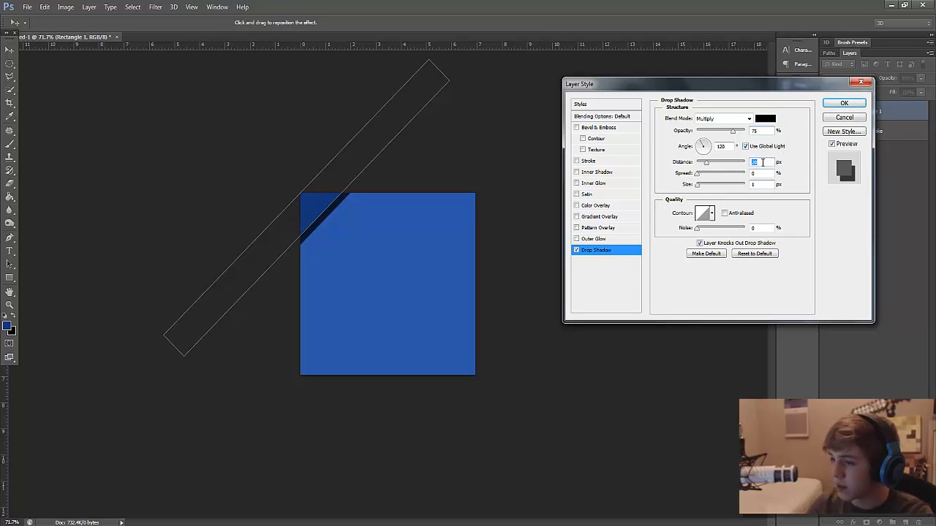
{"action": "key", "text": "Down"}
{"action": "key", "text": "Down"}
{"action": "key", "text": "Return"}
{"action": "left_click", "coordinate": [840, 178]}
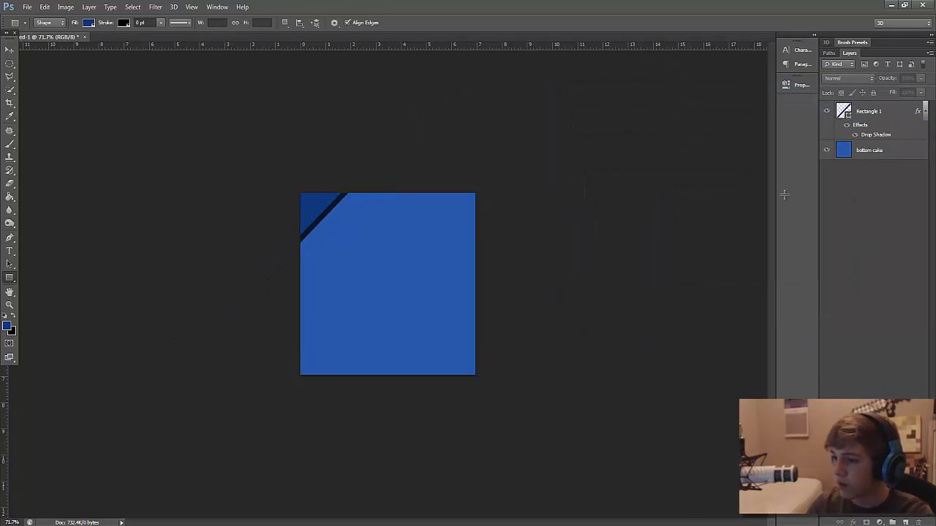
{"action": "left_click", "coordinate": [156, 7]}
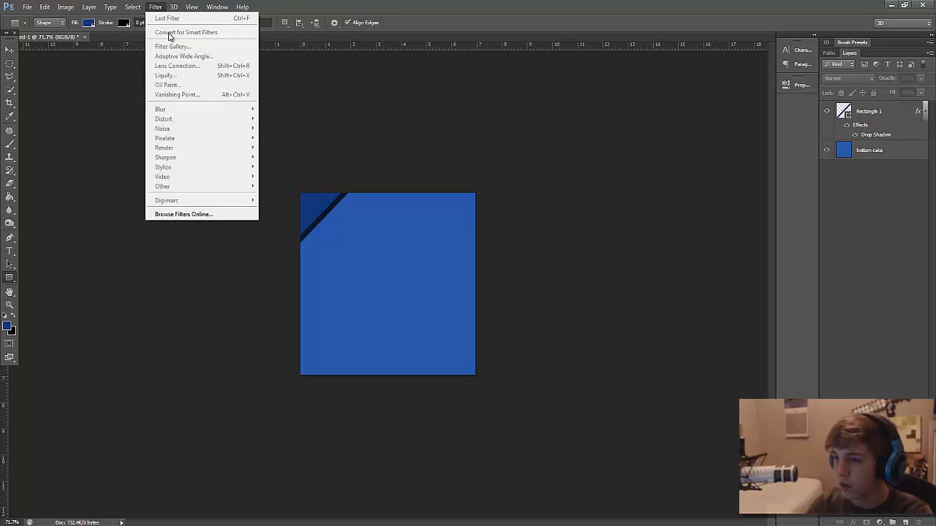
{"action": "left_click", "coordinate": [874, 108]}
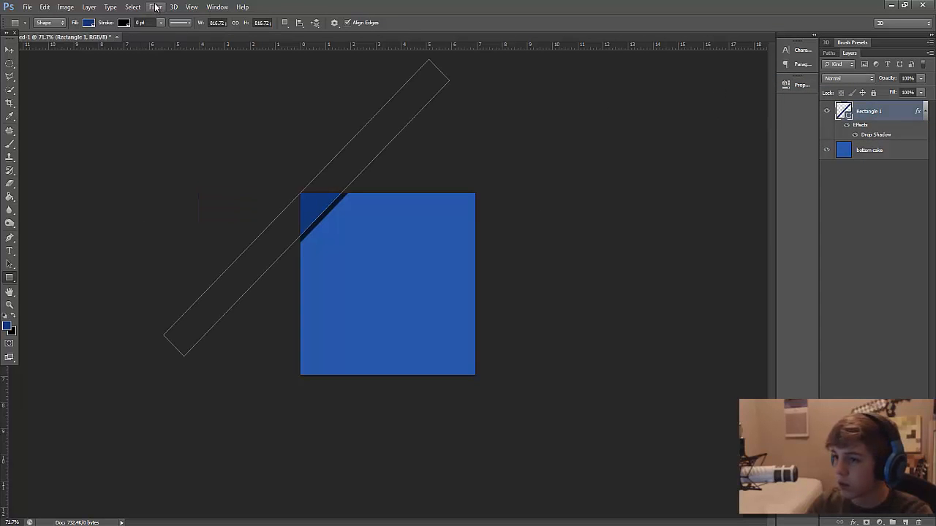
{"action": "left_click", "coordinate": [155, 7]}
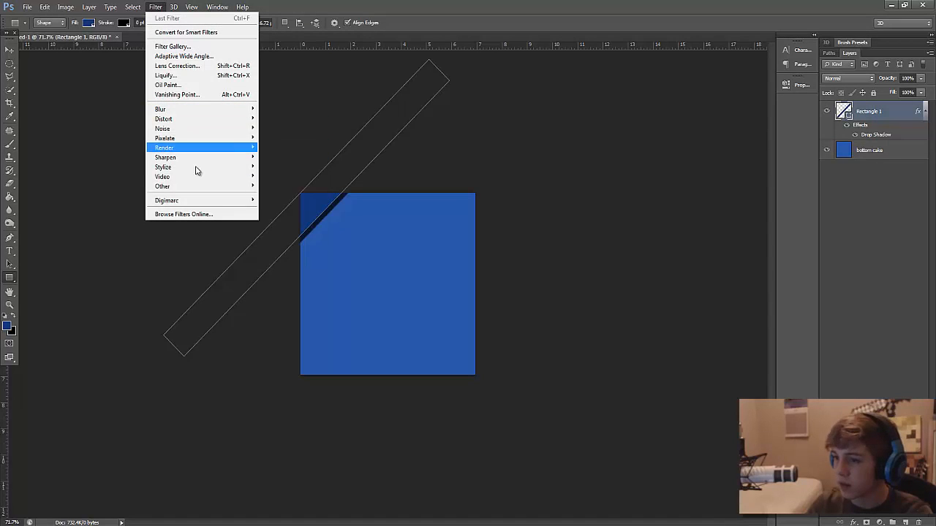
{"action": "mouse_move", "coordinate": [186, 150]}
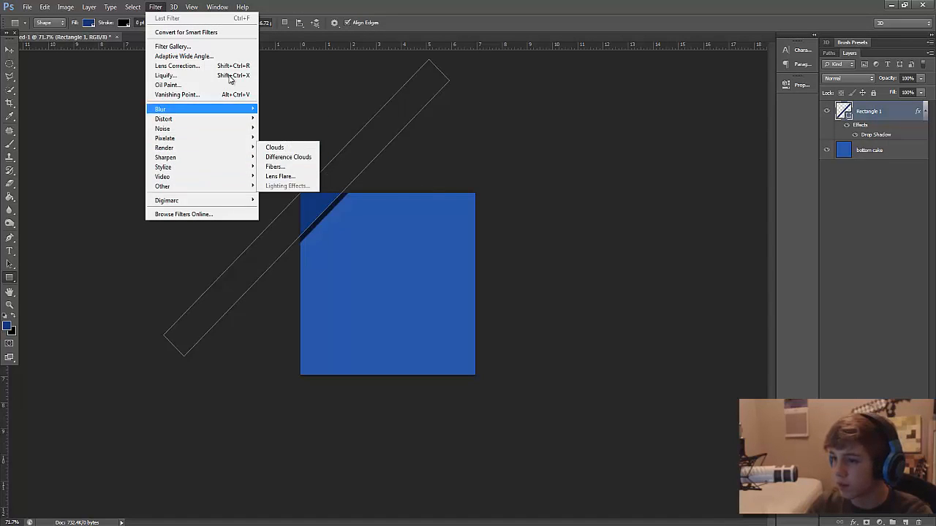
{"action": "left_click", "coordinate": [773, 209]}
Duplicate the Rectangle 1 layer and move the copy down and right as a second parallel stripe with a gap between them.
{"action": "right_click", "coordinate": [877, 112]}
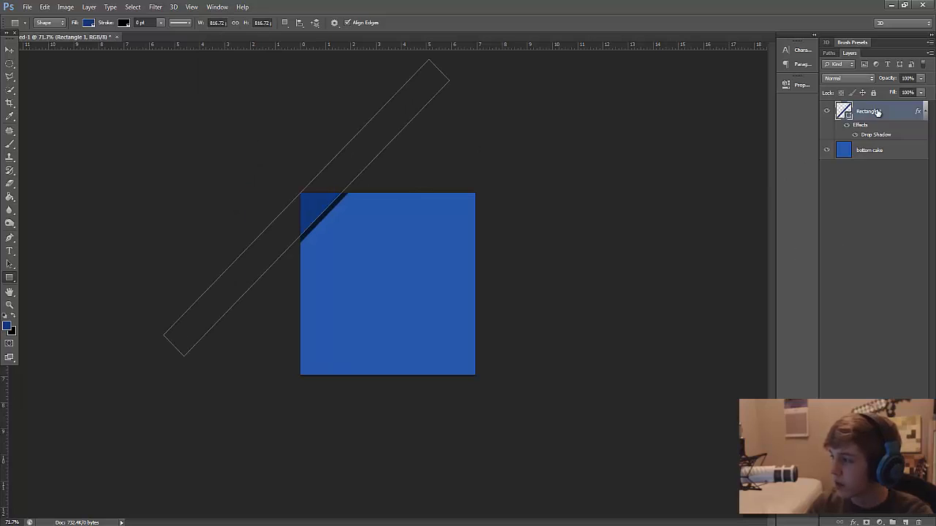
{"action": "left_click", "coordinate": [846, 144]}
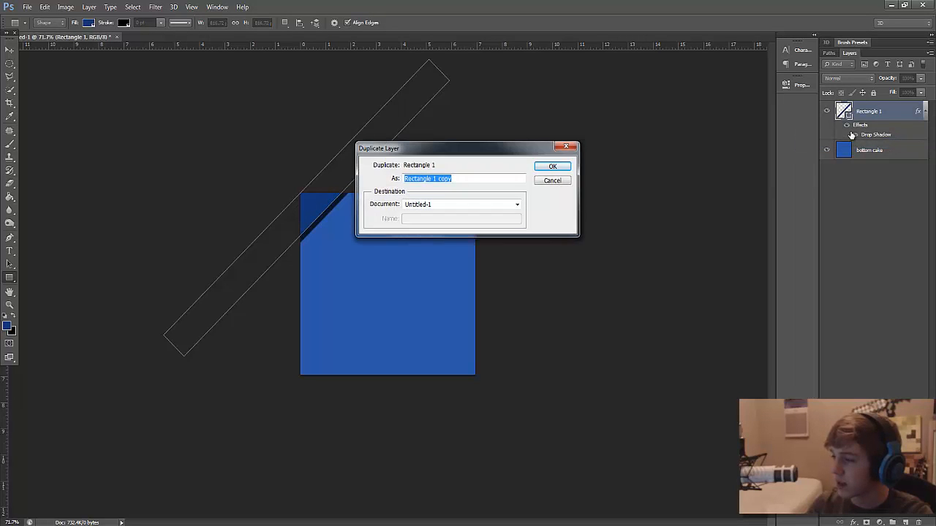
{"action": "key", "text": "Return"}
{"action": "right_click", "coordinate": [876, 117]}
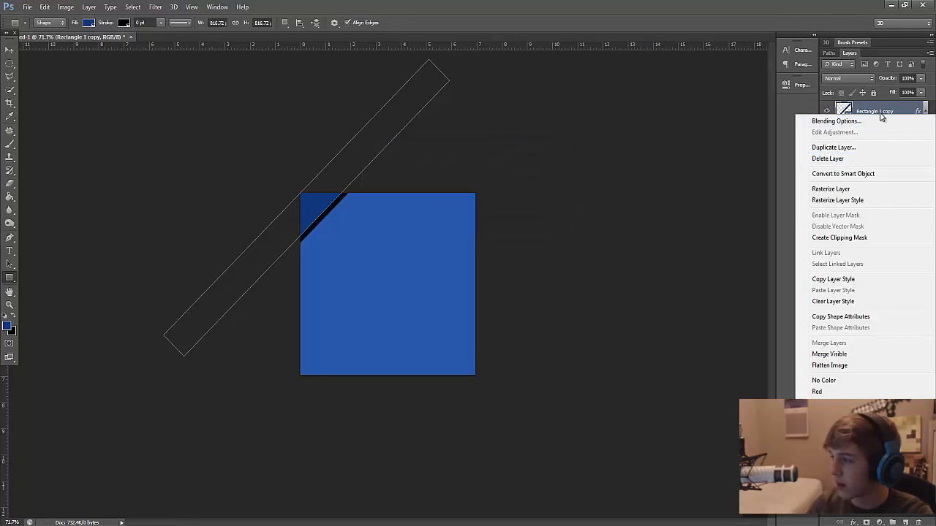
{"action": "left_click", "coordinate": [654, 137]}
{"action": "left_click", "coordinate": [10, 49]}
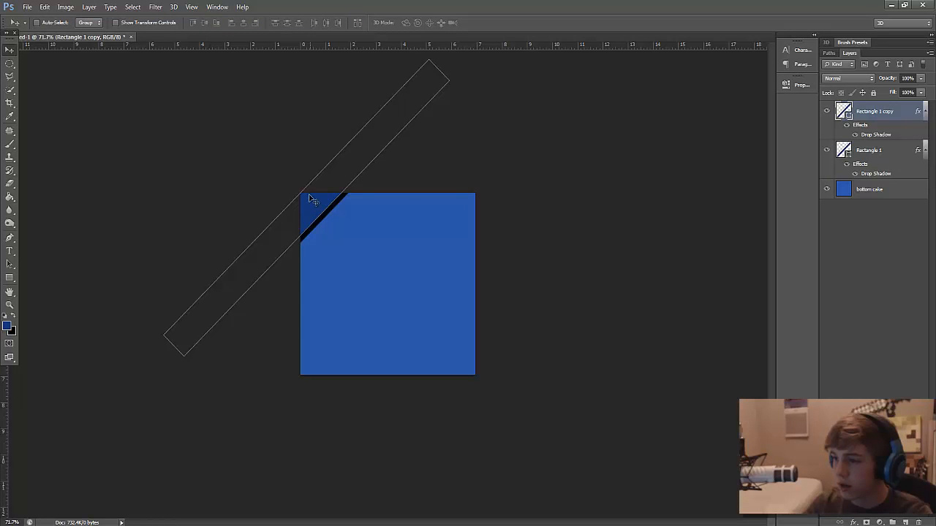
{"action": "left_click_drag", "start_coordinate": [312, 198], "coordinate": [336, 221]}
{"action": "left_click", "coordinate": [914, 342]}
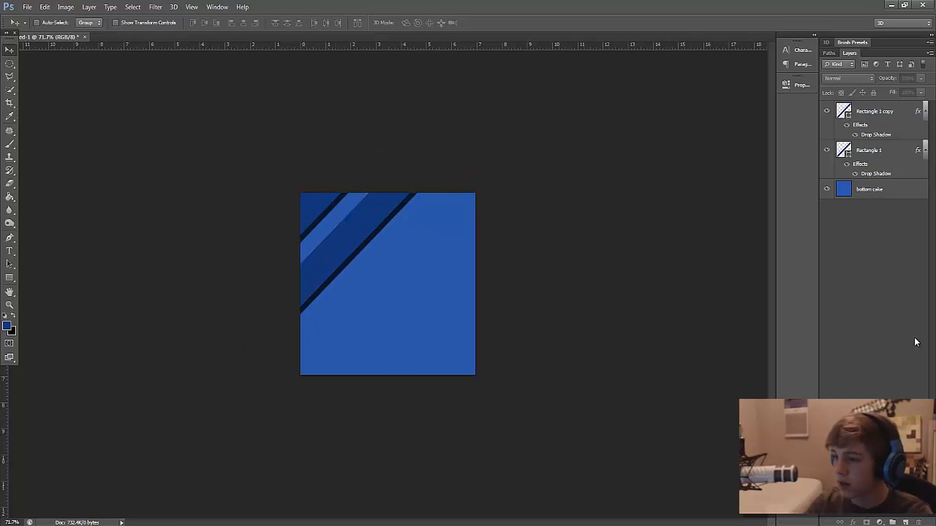
Duplicate the second stripe's layer and place the copy as a third stripe ending near the upper-right and lower-left canvas corners.
{"action": "right_click", "coordinate": [870, 117]}
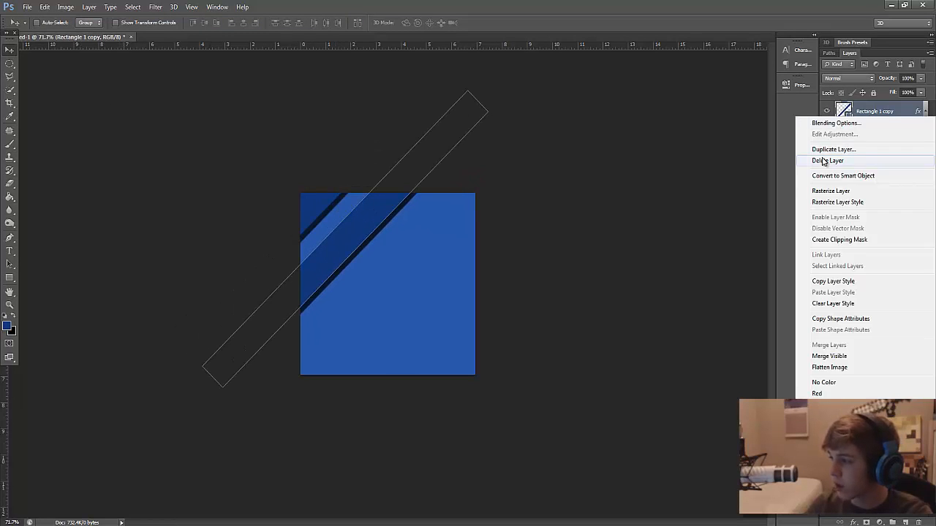
{"action": "left_click", "coordinate": [822, 149]}
{"action": "key", "text": "Return"}
{"action": "left_click_drag", "start_coordinate": [367, 205], "coordinate": [395, 255]}
{"action": "left_click", "coordinate": [834, 335]}
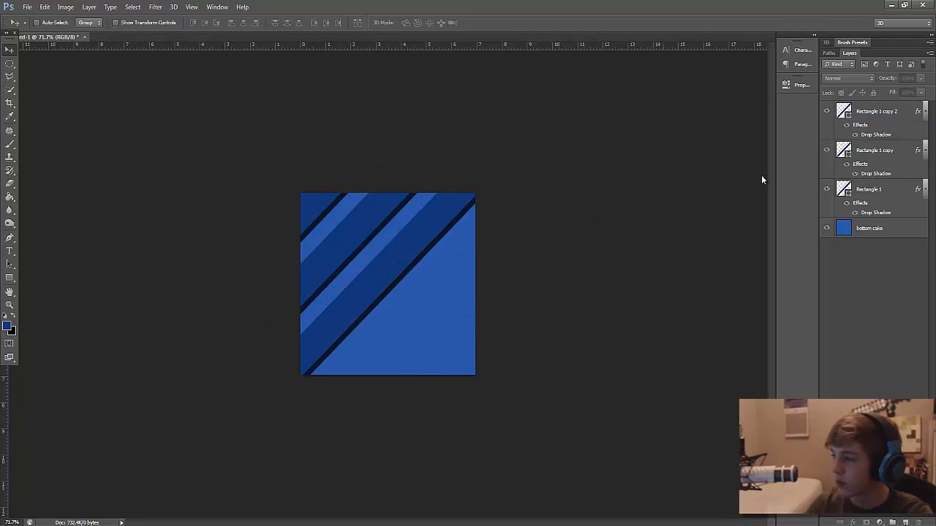
Duplicate the third stripe's layer and move the copy down and right as a fourth parallel stripe.
{"action": "right_click", "coordinate": [870, 115]}
{"action": "left_click", "coordinate": [841, 140]}
{"action": "key", "text": "Return"}
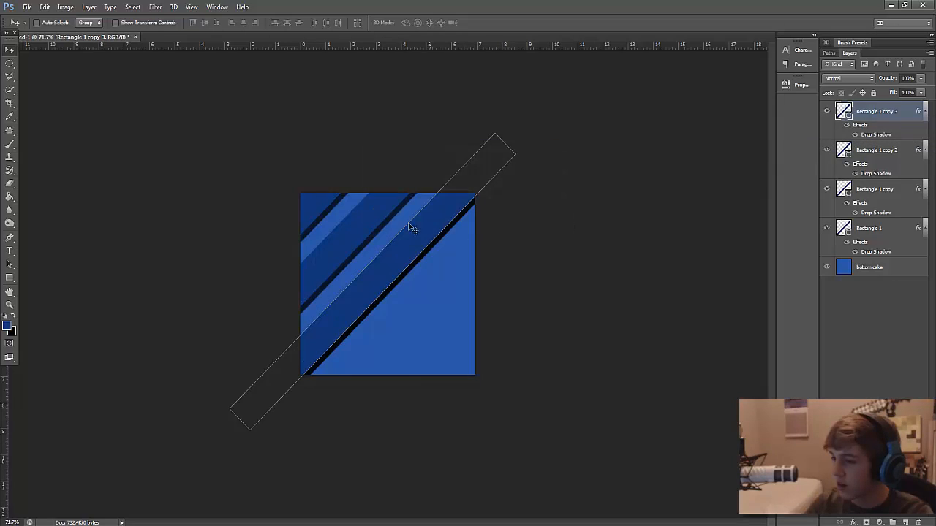
{"action": "left_click_drag", "start_coordinate": [409, 225], "coordinate": [417, 267]}
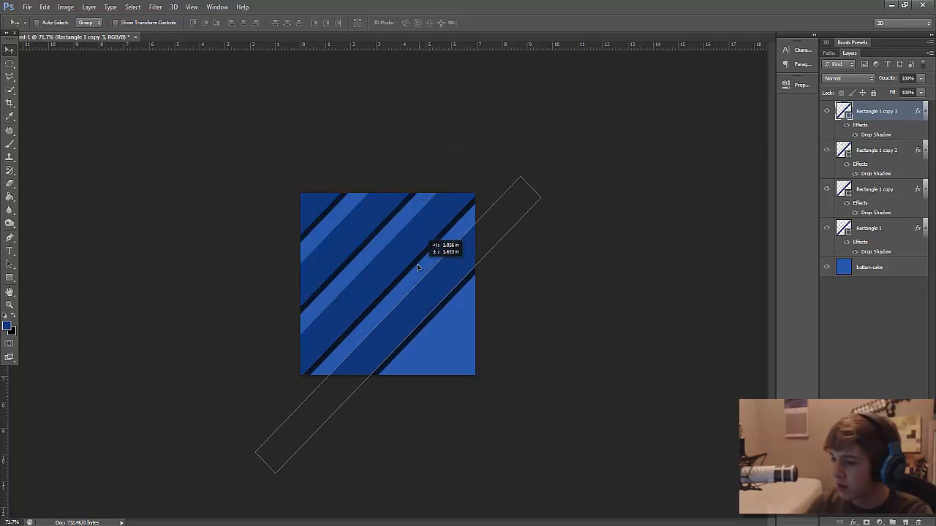
Duplicate the fourth stripe's layer and move the copy toward the canvas's lower-right corner as a fifth stripe.
{"action": "right_click", "coordinate": [870, 113]}
{"action": "left_click", "coordinate": [840, 146]}
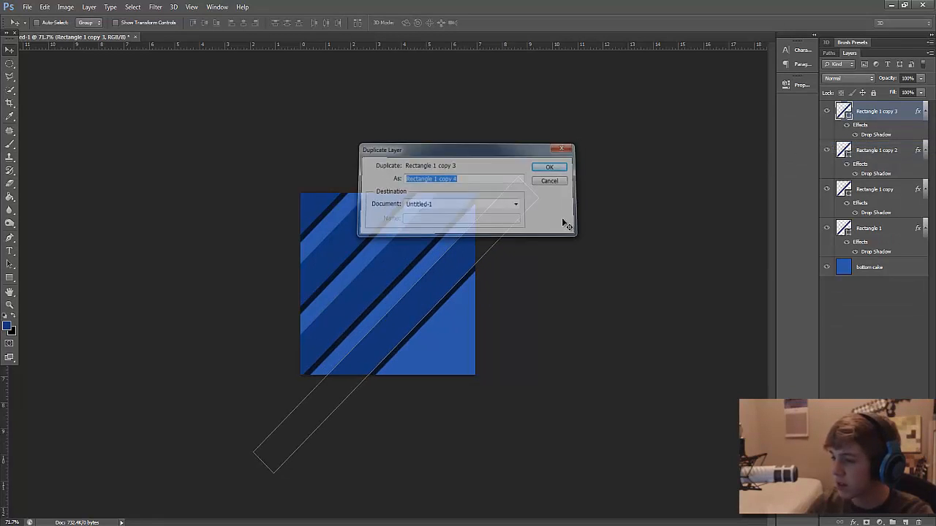
{"action": "key", "text": "Return"}
{"action": "mouse_move", "coordinate": [486, 268]}
{"action": "left_mouse_down"}
{"action": "mouse_move", "coordinate": [493, 286]}
{"action": "mouse_move", "coordinate": [488, 280]}
{"action": "left_mouse_up"}
{"action": "left_click", "coordinate": [869, 409]}
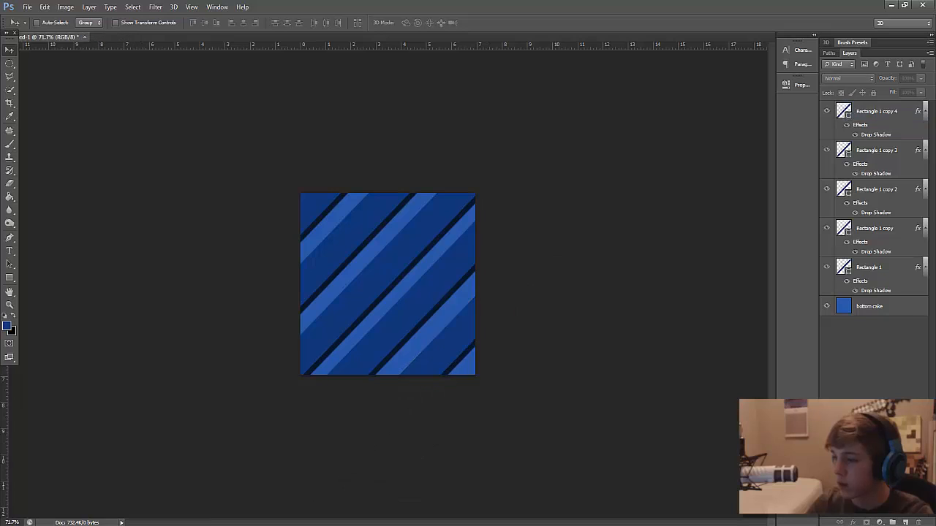
{"action": "left_click", "coordinate": [875, 118]}
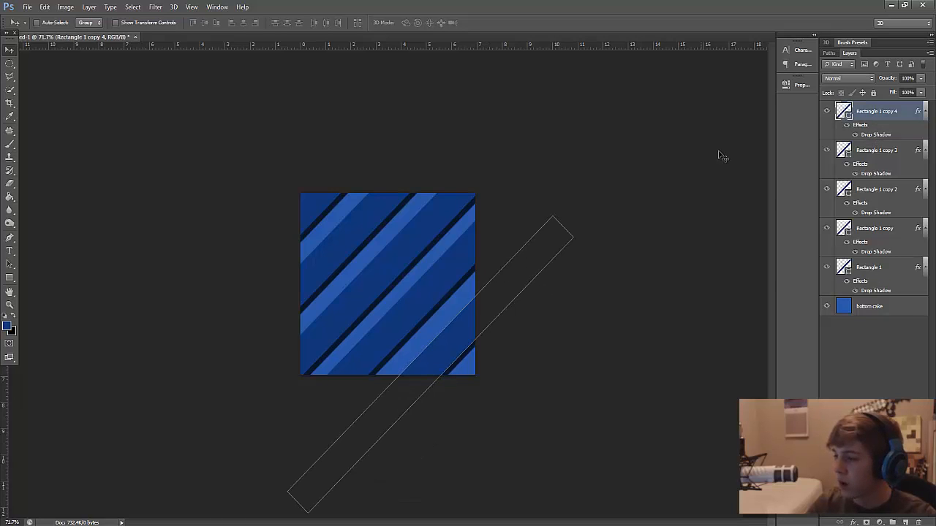
{"action": "left_click", "coordinate": [890, 377]}
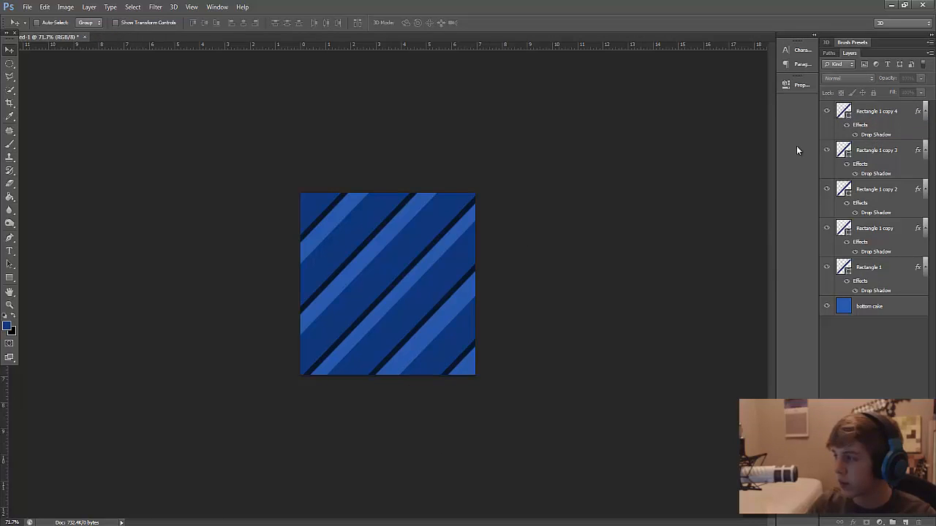
Select all five rectangle layers and merge their shapes into one layer.
{"action": "left_click", "coordinate": [890, 109]}
{"action": "left_click", "coordinate": [876, 152], "text": "ctrl"}
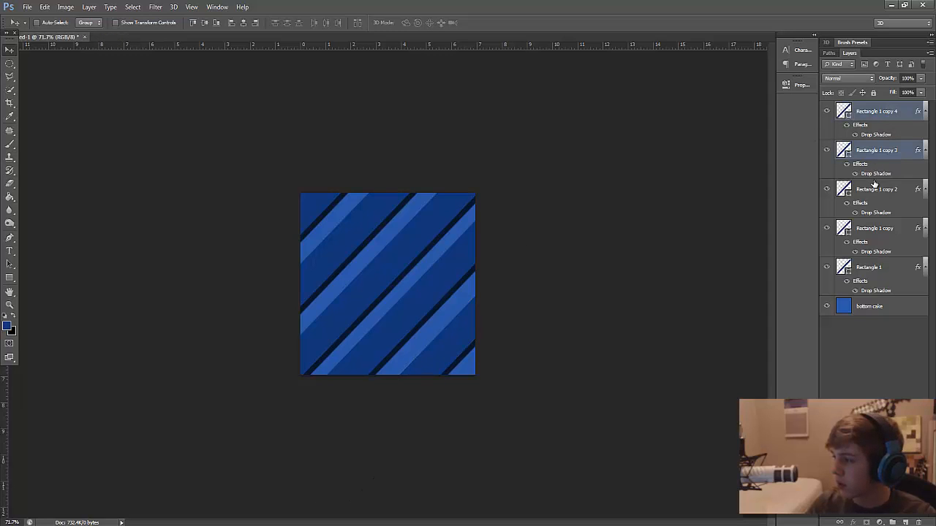
{"action": "left_click", "coordinate": [875, 192], "text": "ctrl"}
{"action": "left_click", "coordinate": [873, 230], "text": "ctrl"}
{"action": "left_click", "coordinate": [875, 267], "text": "ctrl"}
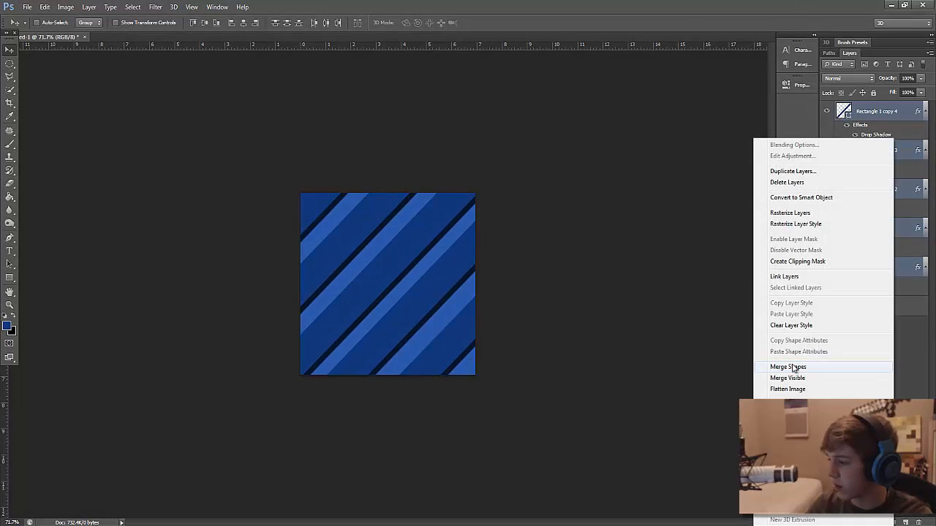
{"action": "left_click", "coordinate": [788, 367]}
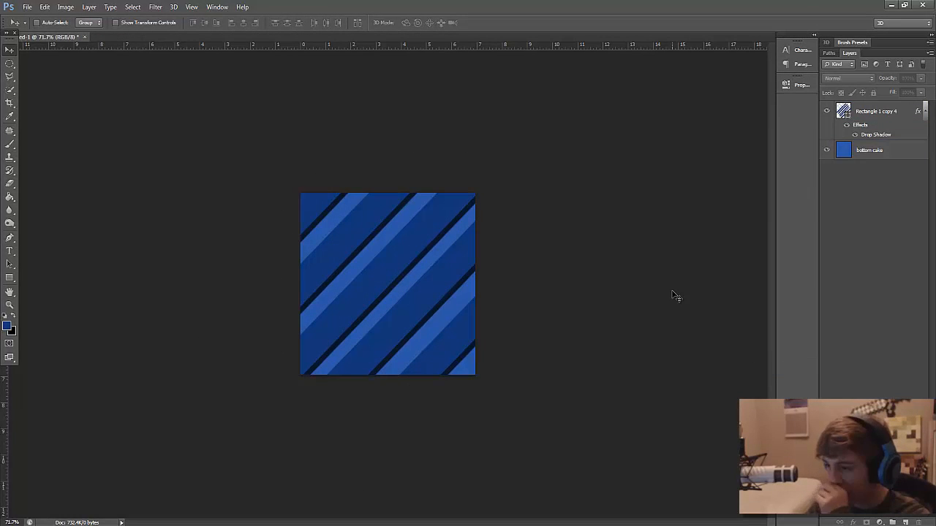
Select and deselect the merged stripe layer to examine its combined shape outlines.
{"action": "left_click", "coordinate": [895, 112]}
{"action": "left_click", "coordinate": [876, 212]}
{"action": "left_click", "coordinate": [876, 111]}
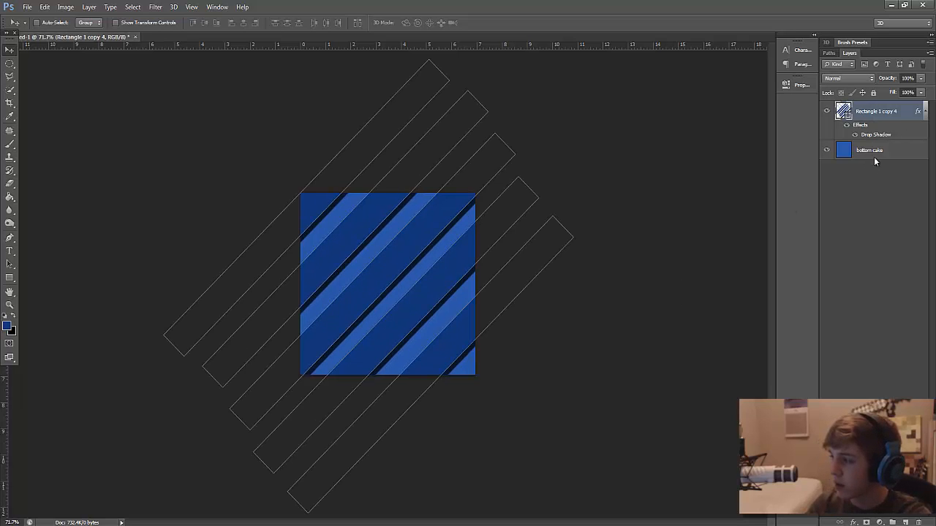
{"action": "left_click", "coordinate": [874, 198]}
{"action": "left_click", "coordinate": [880, 112]}
{"action": "left_click", "coordinate": [874, 212]}
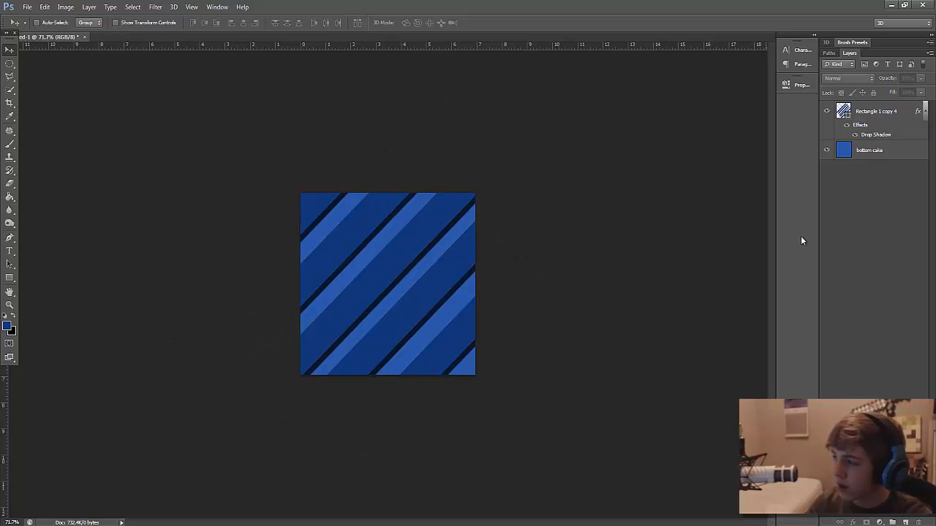
Rasterize the merged stripe layer so its shapes become pixels.
{"action": "left_click", "coordinate": [885, 109]}
{"action": "right_click", "coordinate": [886, 110]}
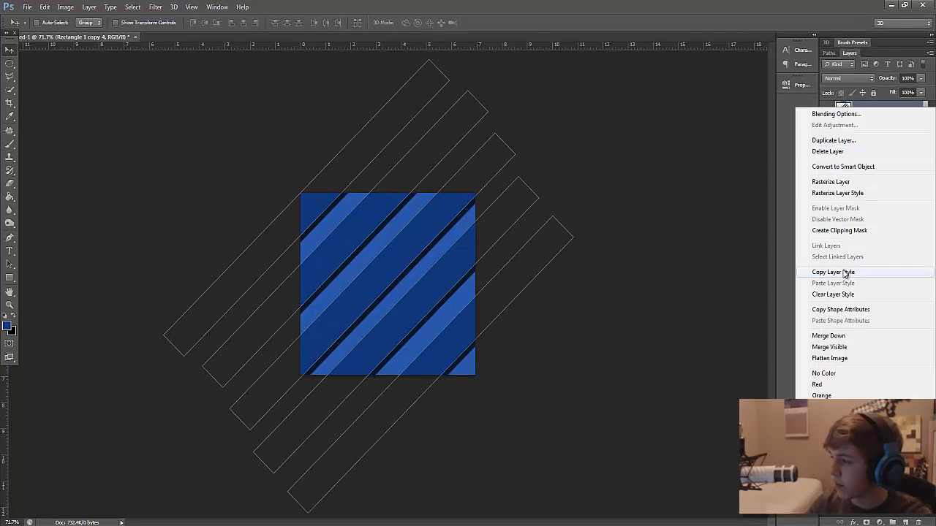
{"action": "left_click", "coordinate": [832, 183]}
Review the stripe layer's blending options, including its drop shadow, and leave them unchanged.
{"action": "right_click", "coordinate": [874, 112]}
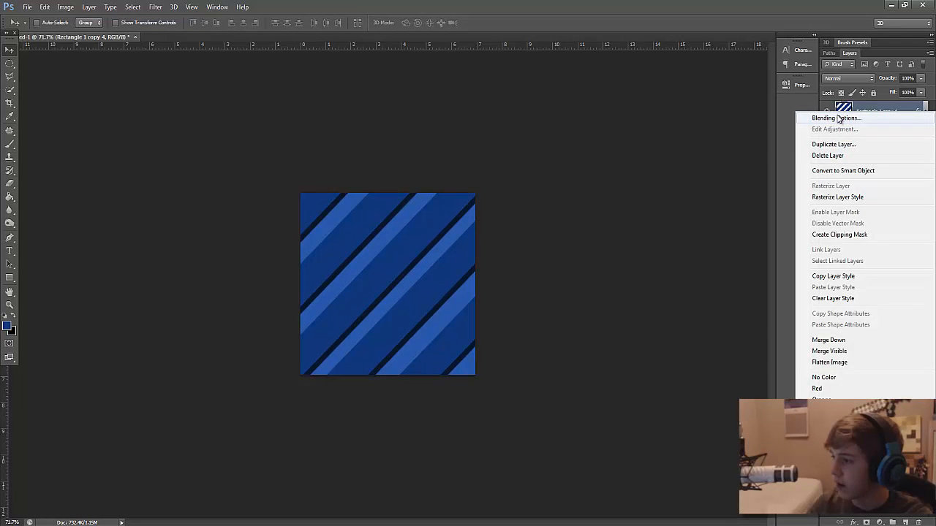
{"action": "left_click", "coordinate": [838, 119]}
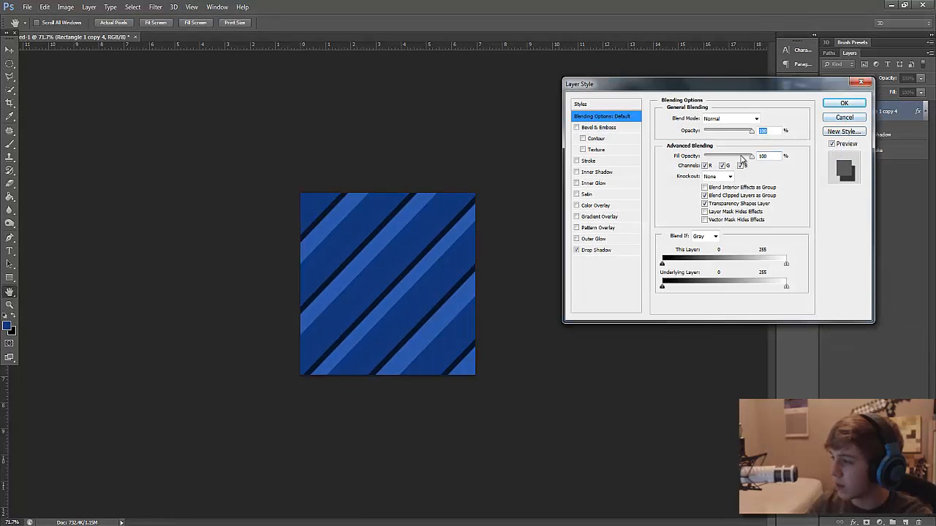
{"action": "left_click", "coordinate": [843, 117]}
Rasterize the stripe layer's style and check its blending options for the drop shadow setting.
{"action": "right_click", "coordinate": [840, 113]}
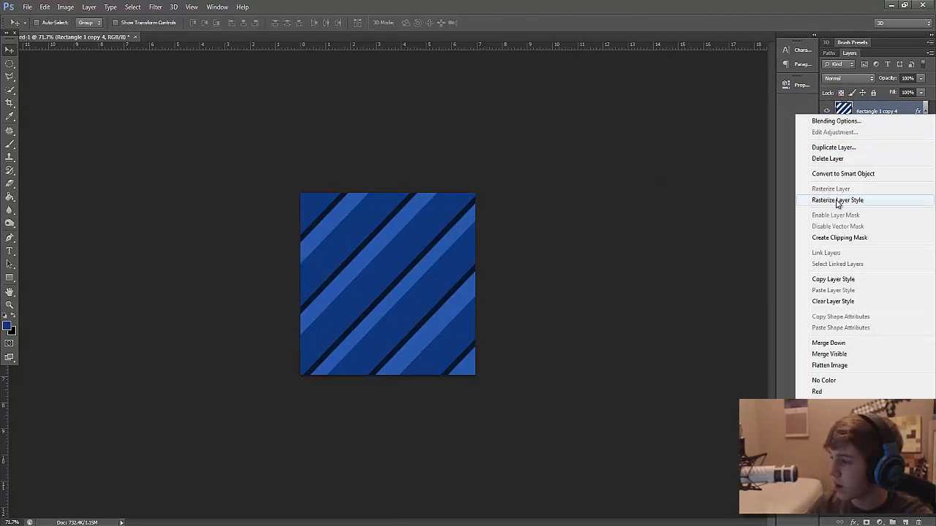
{"action": "left_click", "coordinate": [815, 202]}
{"action": "right_click", "coordinate": [873, 107]}
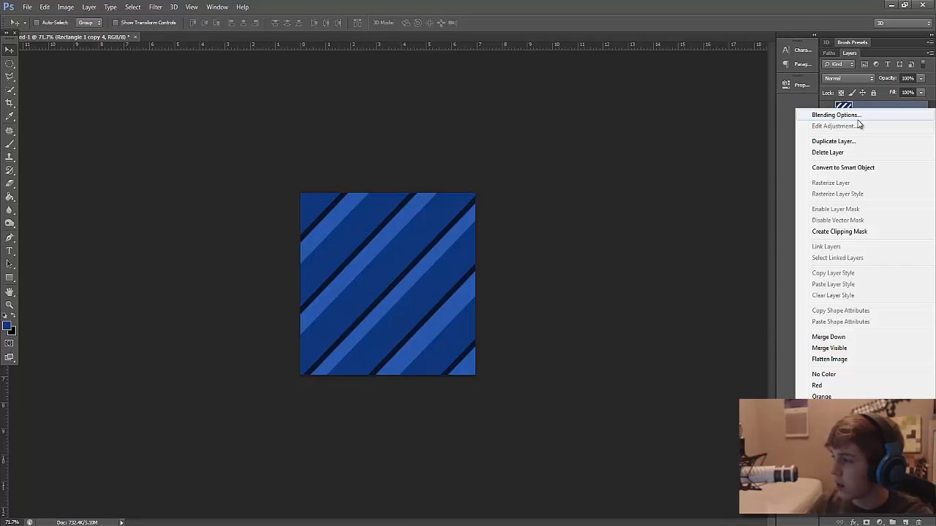
{"action": "left_click", "coordinate": [857, 117]}
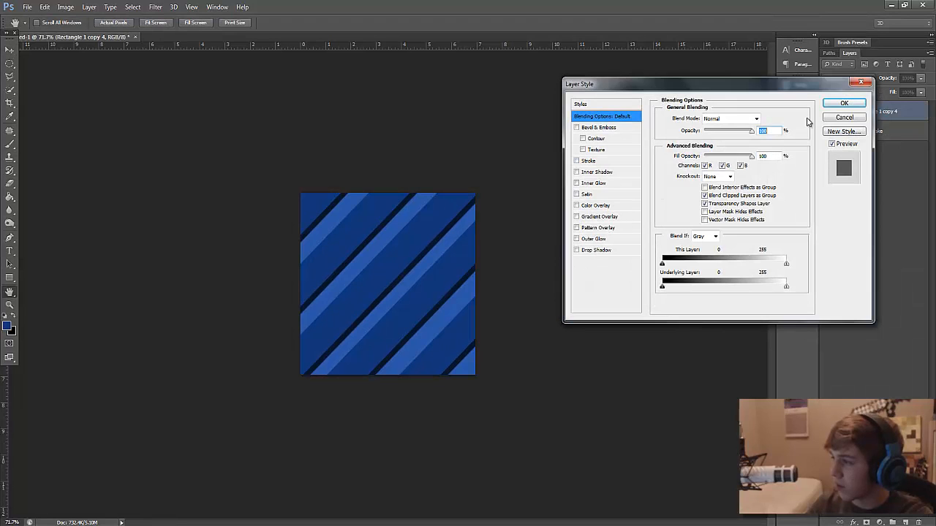
{"action": "left_click", "coordinate": [842, 104]}
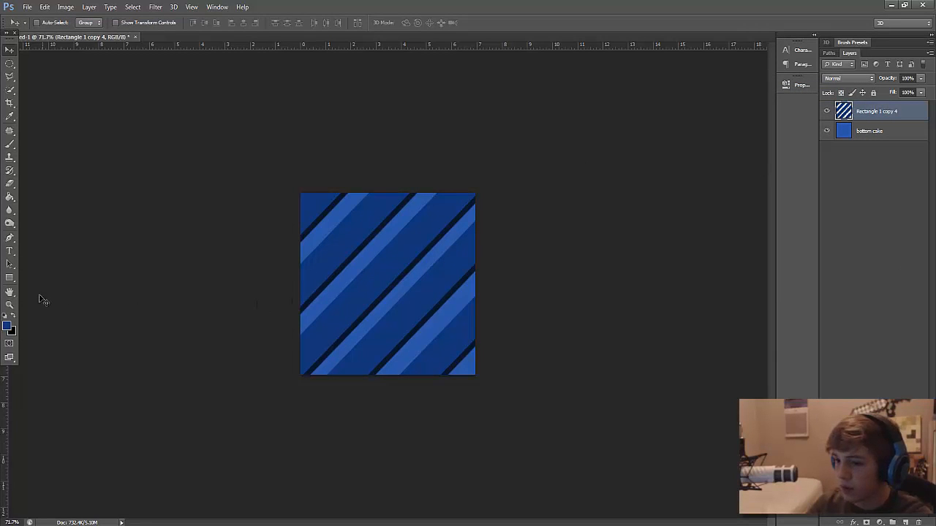
Examine the rasterized stripes up close and recheck the layer's blending options without changing them.
{"action": "left_click", "coordinate": [12, 305]}
{"action": "left_click_drag", "start_coordinate": [412, 285], "coordinate": [468, 290]}
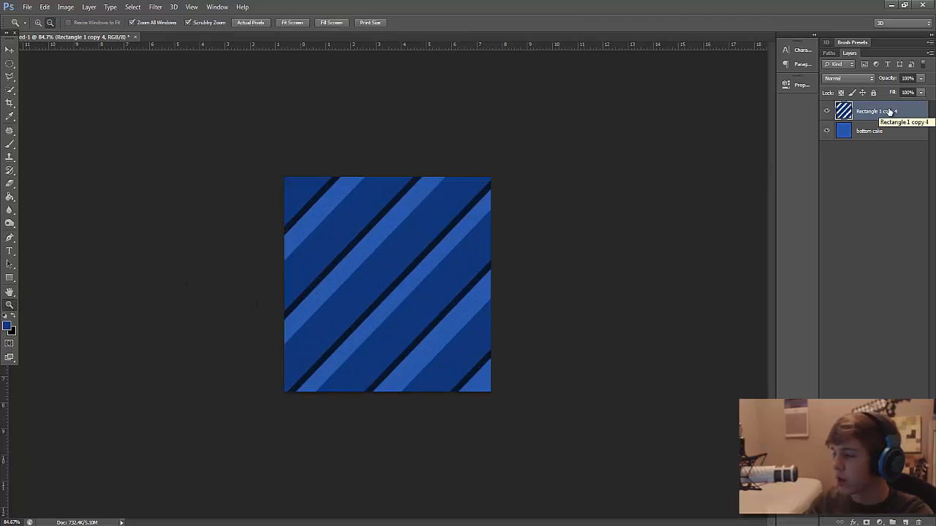
{"action": "right_click", "coordinate": [860, 112]}
{"action": "left_click", "coordinate": [834, 115]}
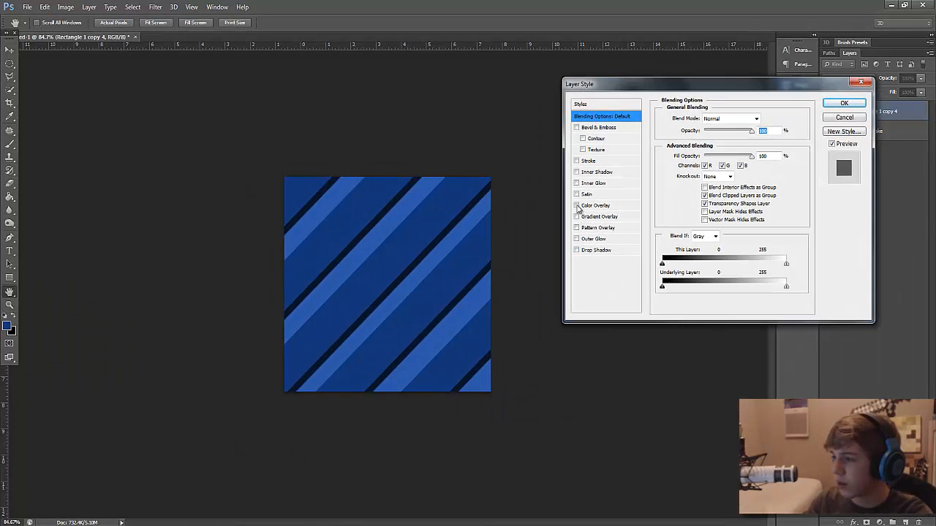
{"action": "left_click", "coordinate": [844, 118]}
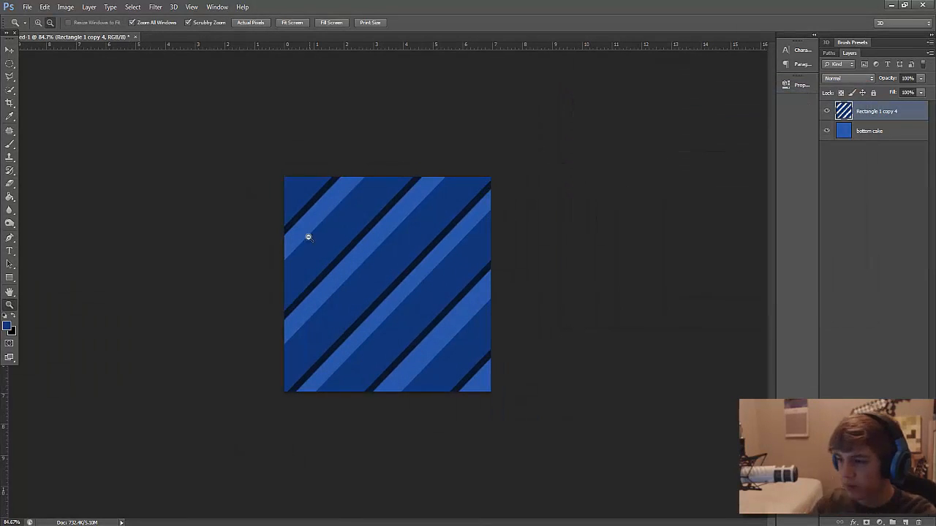
Cut an elliptical area out of the style-rasterized stripe layer, and undo back to the editable drop shadow.
{"action": "left_click", "coordinate": [9, 63]}
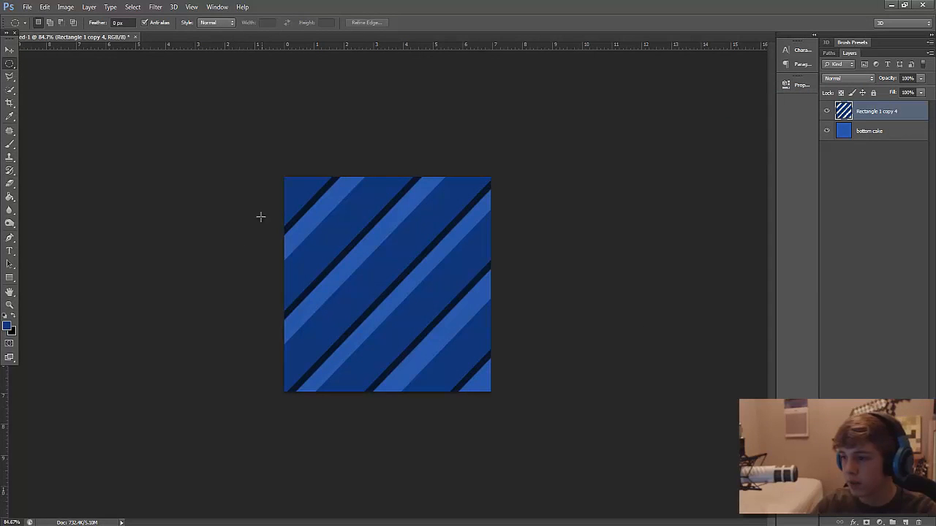
{"action": "left_click_drag", "start_coordinate": [307, 209], "coordinate": [490, 359]}
{"action": "key", "text": "alt+BackSpace"}
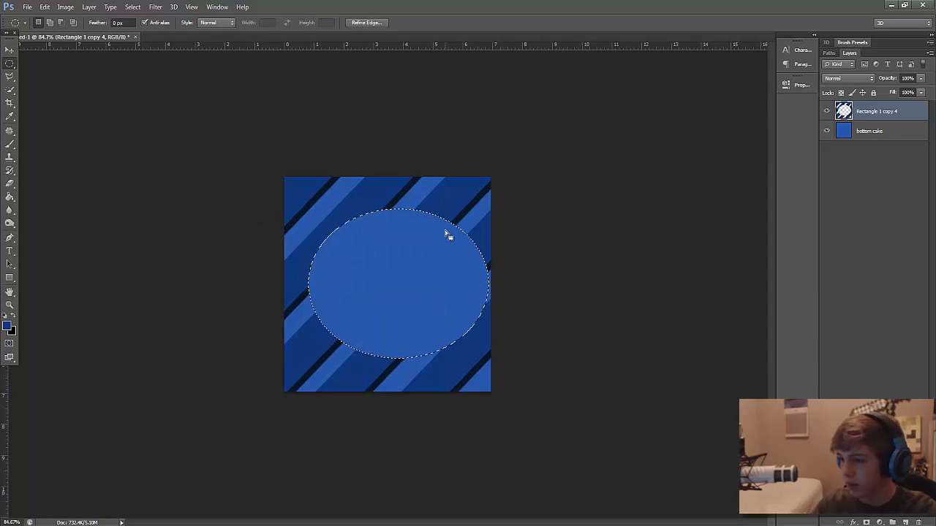
{"action": "key", "text": "ctrl+d"}
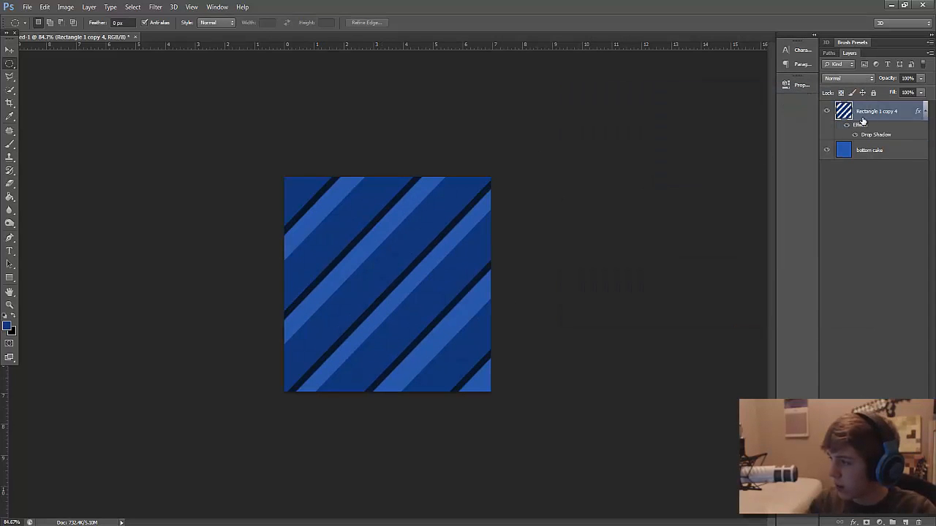
{"action": "right_click", "coordinate": [861, 114]}
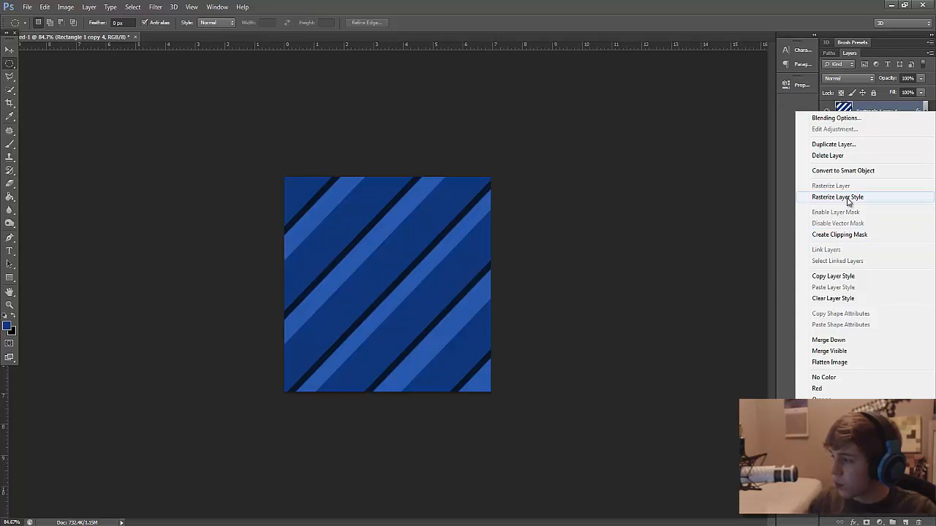
{"action": "left_click", "coordinate": [872, 110]}
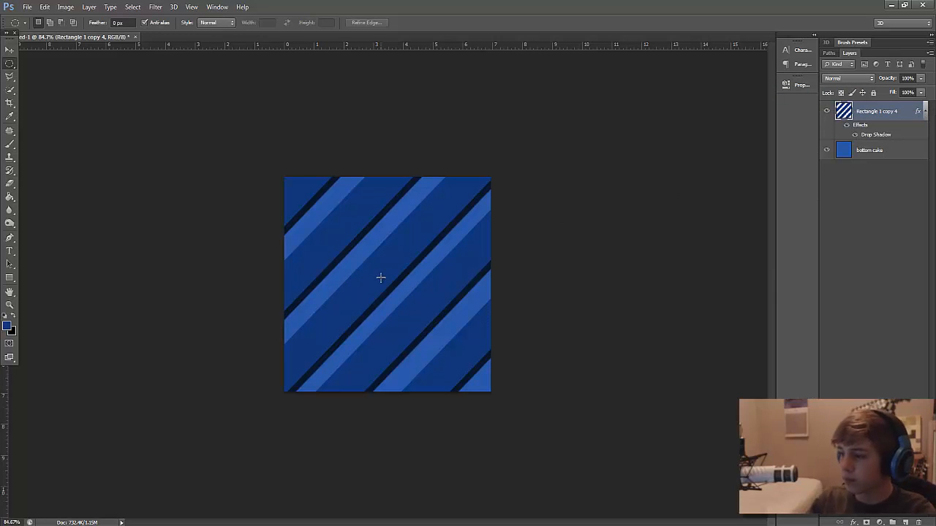
Cut a large central circle out of the stripe layer with its live drop shadow, and undo the cut.
{"action": "mouse_move", "coordinate": [388, 281]}
{"action": "left_mouse_down"}
{"action": "mouse_move", "coordinate": [493, 351]}
{"action": "mouse_move", "coordinate": [472, 365]}
{"action": "left_mouse_up"}
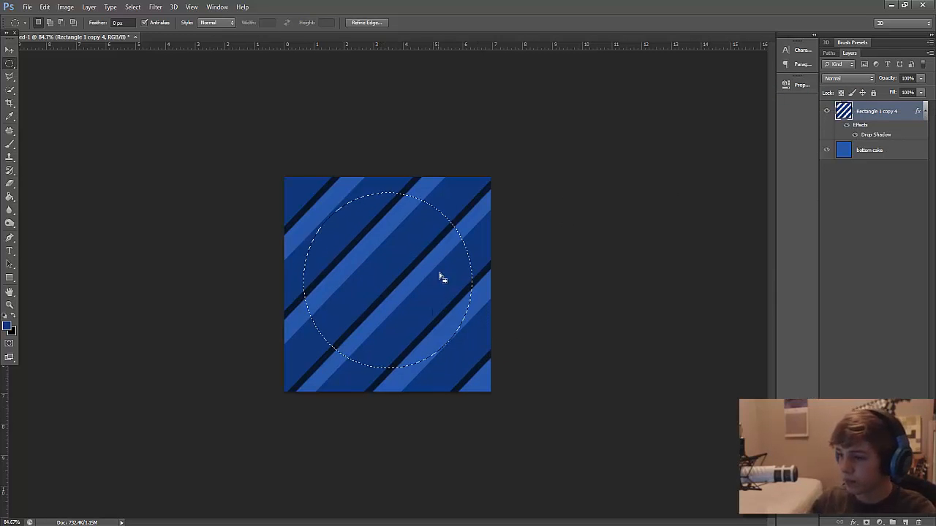
{"action": "key", "text": "Delete"}
{"action": "key", "text": "ctrl+d"}
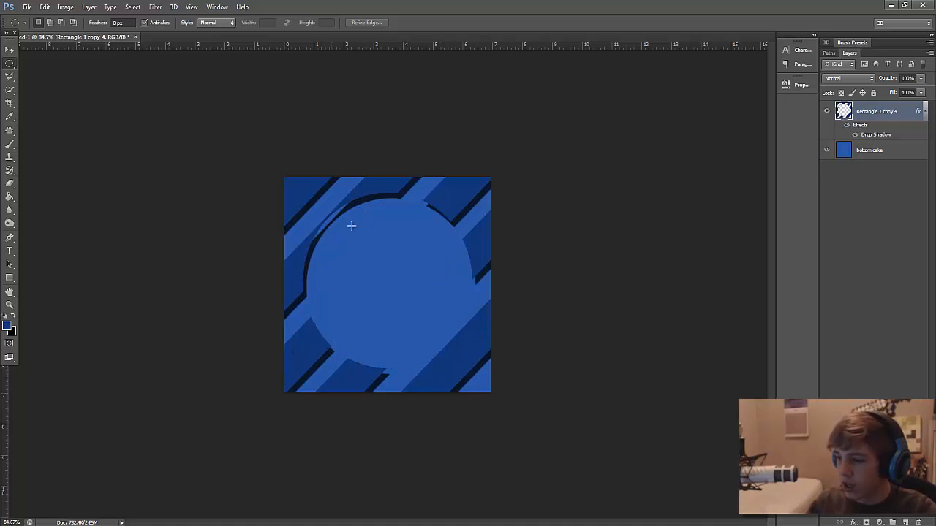
{"action": "key", "text": "ctrl+alt+z"}
{"action": "key", "text": "ctrl+alt+z"}
{"action": "key", "text": "ctrl+alt+z"}
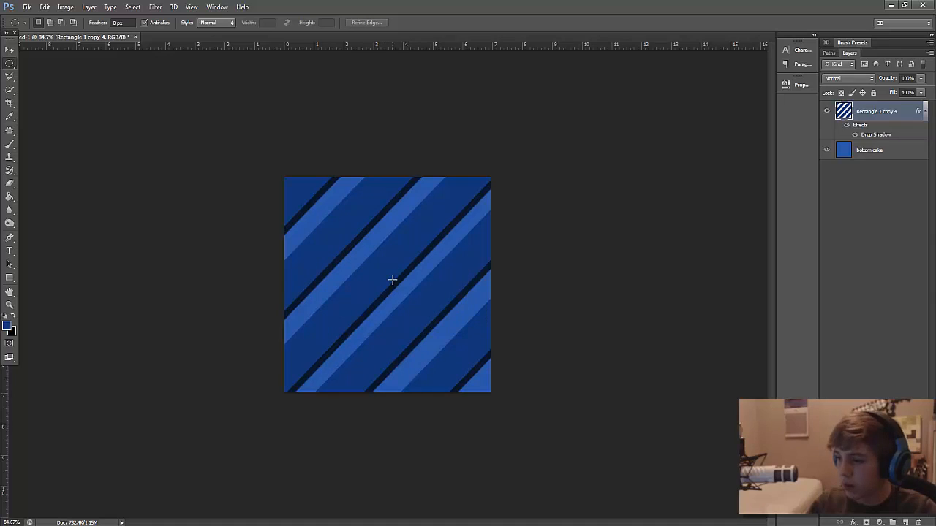
Cut a slightly smaller central circle out of the stripe layer with its live drop shadow, and clear the selection.
{"action": "left_click_drag", "start_coordinate": [391, 279], "coordinate": [506, 345]}
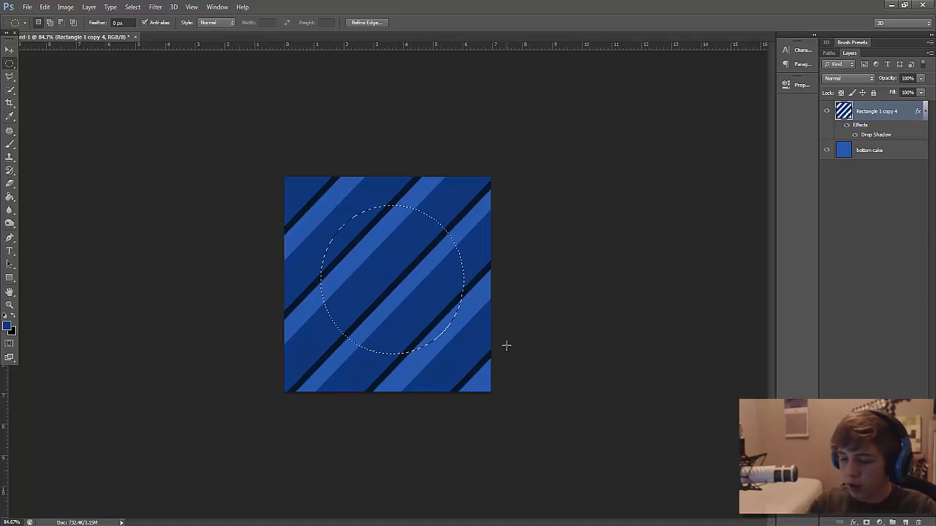
{"action": "key", "text": "Delete"}
{"action": "key", "text": "ctrl+d"}
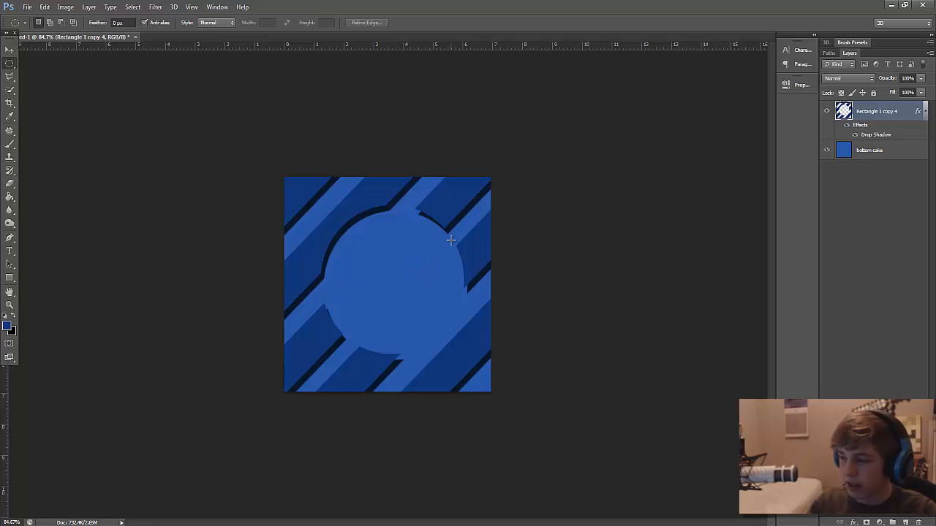
Undo the circular cut and rasterize the stripe layer's drop shadow style, keeping that layer selected.
{"action": "right_click", "coordinate": [877, 112]}
{"action": "left_click", "coordinate": [855, 197]}
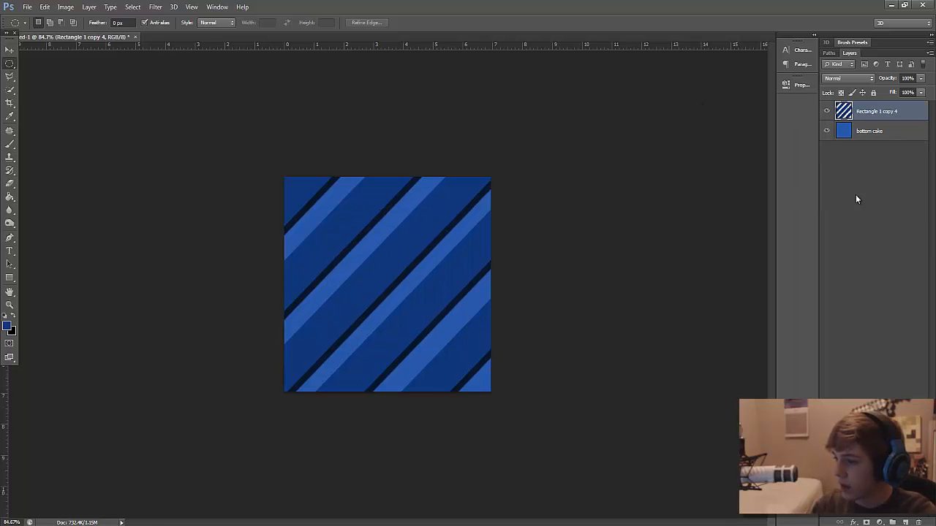
{"action": "left_click", "coordinate": [10, 305]}
{"action": "mouse_move", "coordinate": [284, 299]}
{"action": "left_mouse_down"}
{"action": "mouse_move", "coordinate": [256, 299]}
{"action": "mouse_move", "coordinate": [289, 299]}
{"action": "left_mouse_up"}
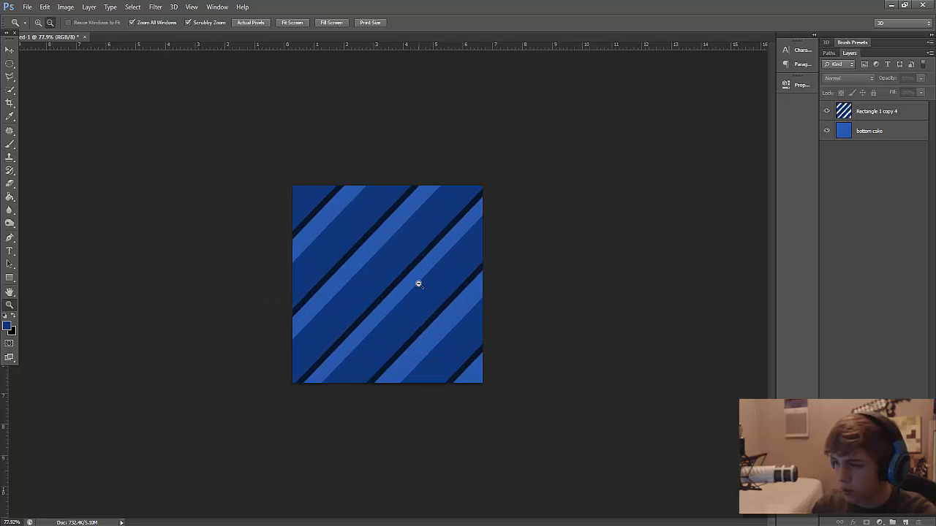
{"action": "left_click", "coordinate": [847, 110]}
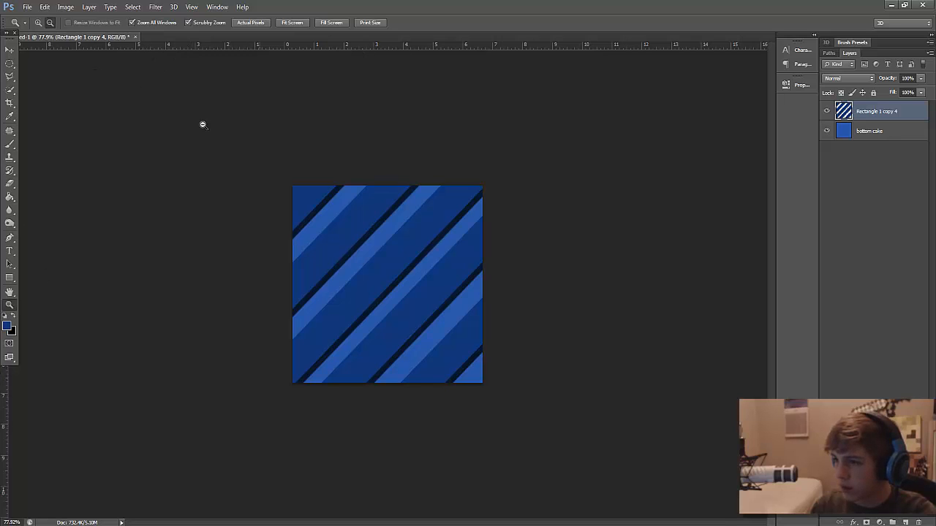
Add a horizontal and a vertical guide crossing at the canvas centre, and draw a large circular selection centred on their intersection.
{"action": "left_click_drag", "start_coordinate": [270, 48], "coordinate": [297, 284]}
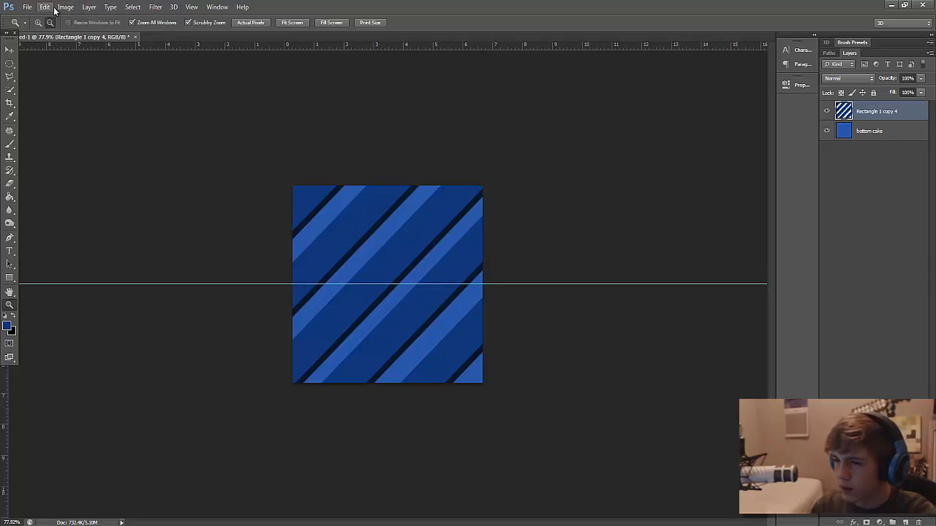
{"action": "left_click", "coordinate": [192, 6]}
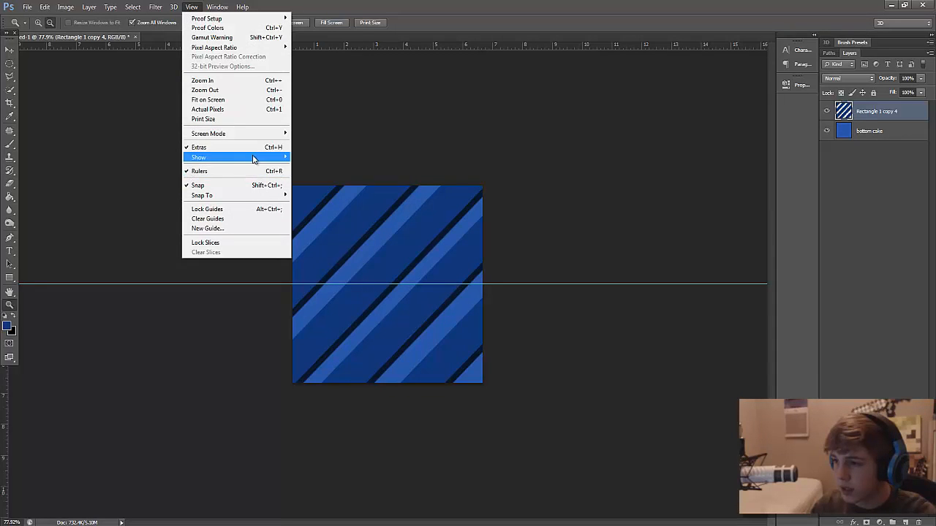
{"action": "left_click", "coordinate": [358, 152]}
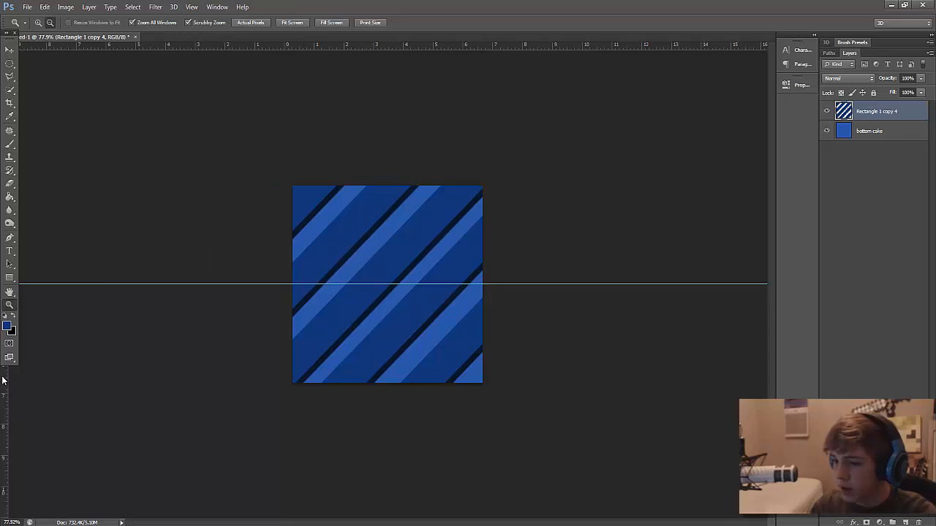
{"action": "left_click_drag", "start_coordinate": [15, 376], "coordinate": [399, 273]}
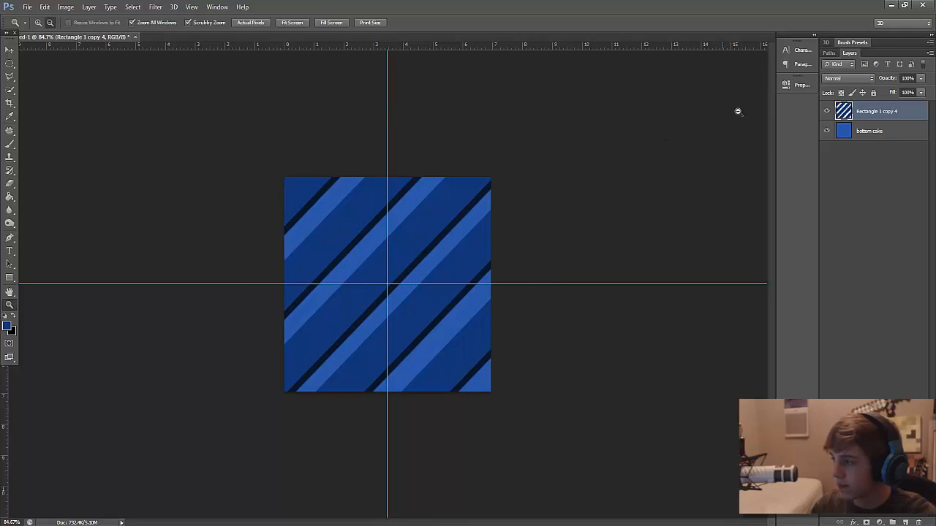
{"action": "left_click", "coordinate": [10, 63]}
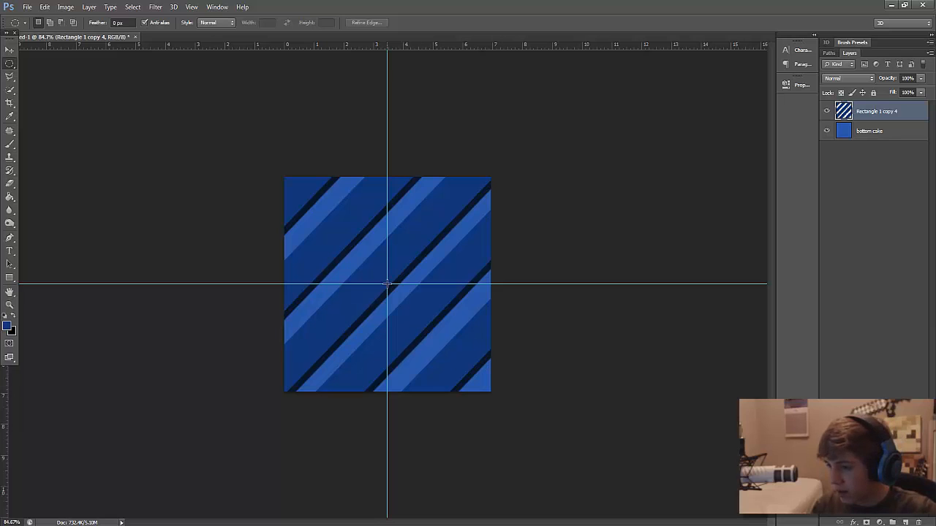
{"action": "left_click_drag", "start_coordinate": [389, 287], "coordinate": [485, 367]}
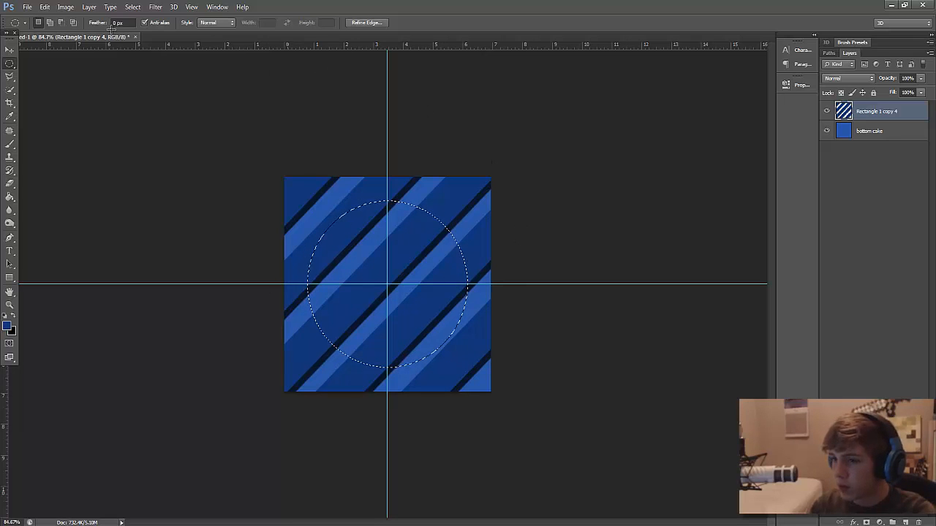
{"action": "left_click", "coordinate": [65, 6]}
{"action": "mouse_move", "coordinate": [80, 32]}
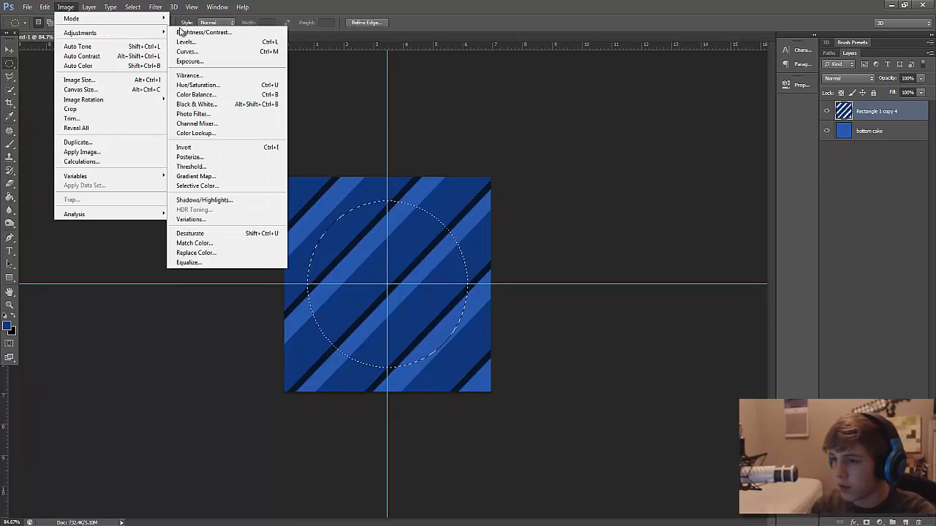
{"action": "left_click", "coordinate": [194, 88]}
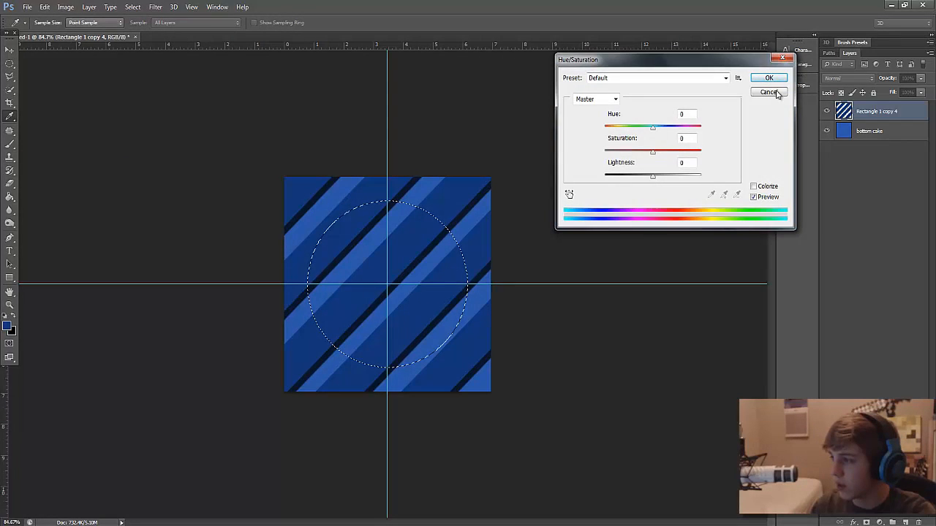
{"action": "left_click", "coordinate": [769, 92]}
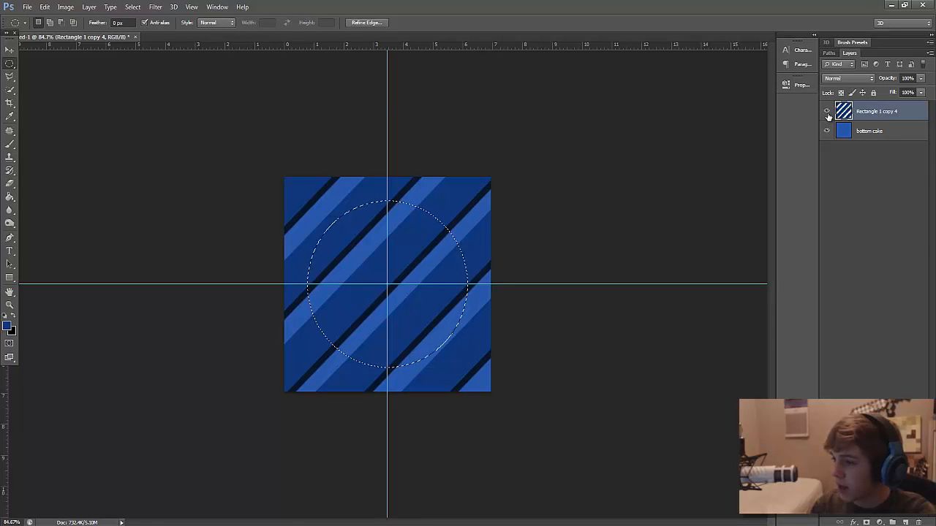
Recolour the circular selection on the stripe layer red with a Hue/Saturation hue shift of about +150 and lightness 0, keeping the area selected.
{"action": "left_click", "coordinate": [65, 7]}
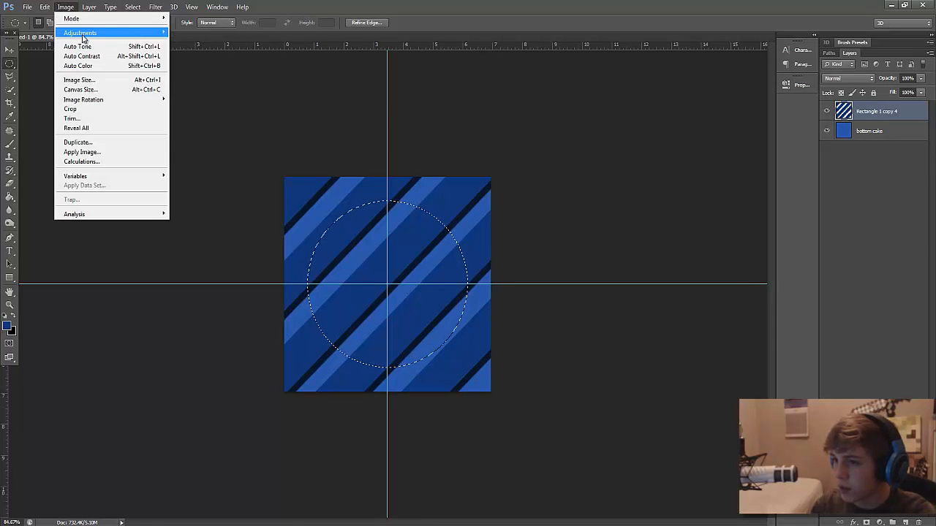
{"action": "mouse_move", "coordinate": [77, 32]}
{"action": "left_click", "coordinate": [212, 85]}
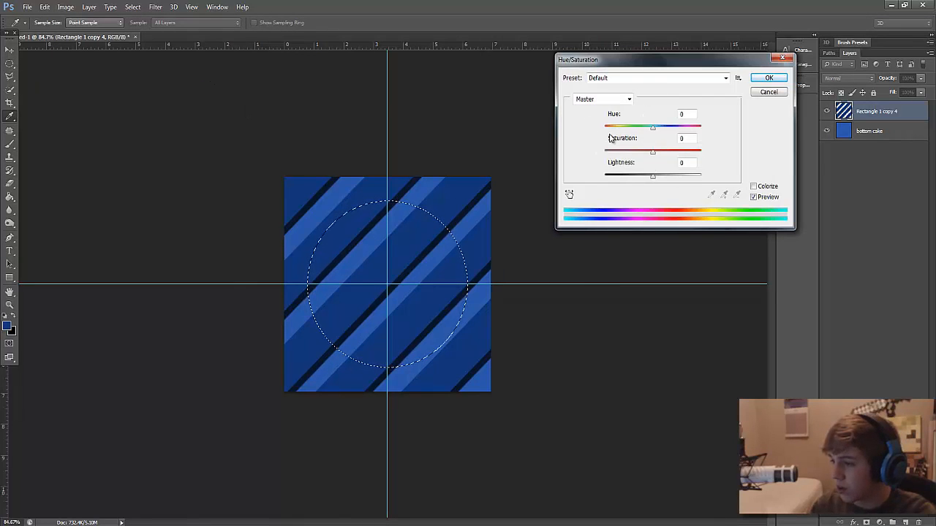
{"action": "mouse_move", "coordinate": [651, 180]}
{"action": "left_mouse_down"}
{"action": "mouse_move", "coordinate": [577, 183]}
{"action": "mouse_move", "coordinate": [648, 177]}
{"action": "left_mouse_up"}
{"action": "double_click", "coordinate": [683, 163]}
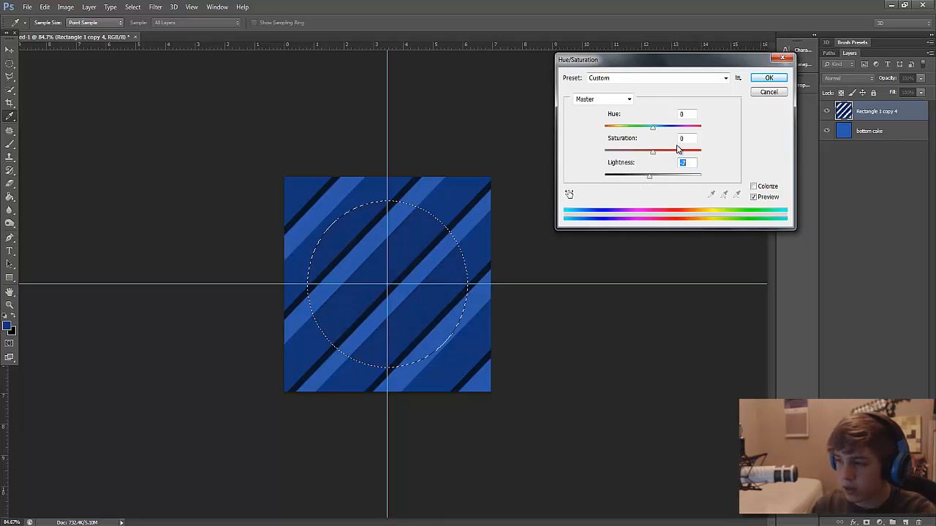
{"action": "type", "text": "0"}
{"action": "left_click_drag", "start_coordinate": [658, 129], "coordinate": [697, 131]}
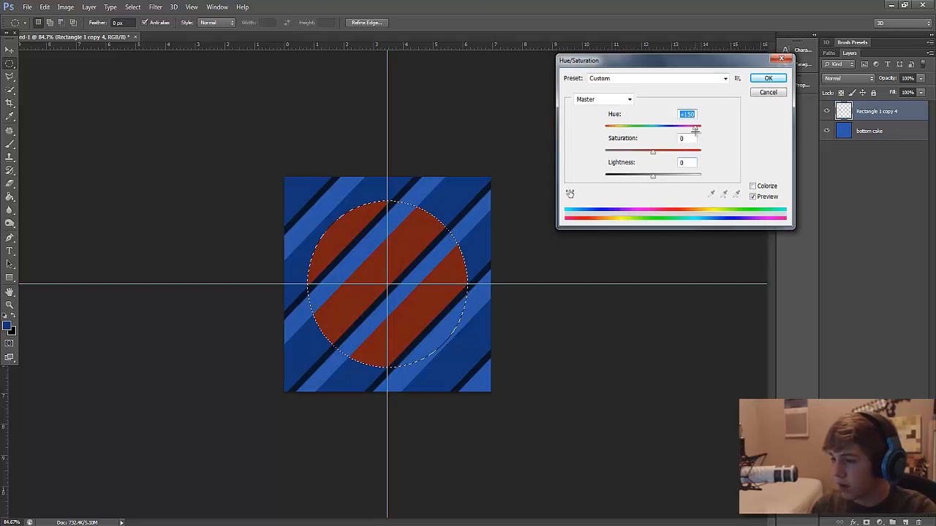
{"action": "key", "text": "Return"}
{"action": "key", "text": "ctrl+d"}
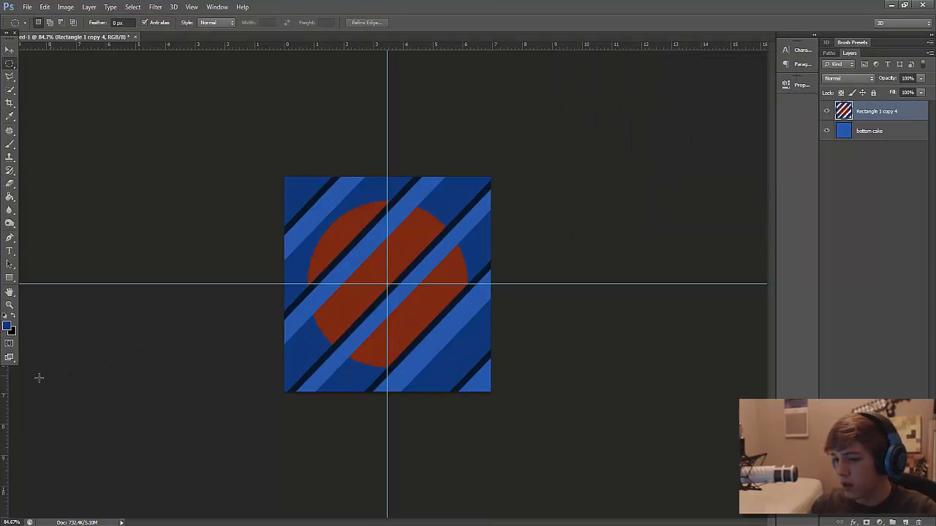
{"action": "key", "text": "ctrl+shift+d"}
Copy the selected circular area of the stripe layer to a new layer, and undo the copy.
{"action": "right_click", "coordinate": [429, 276]}
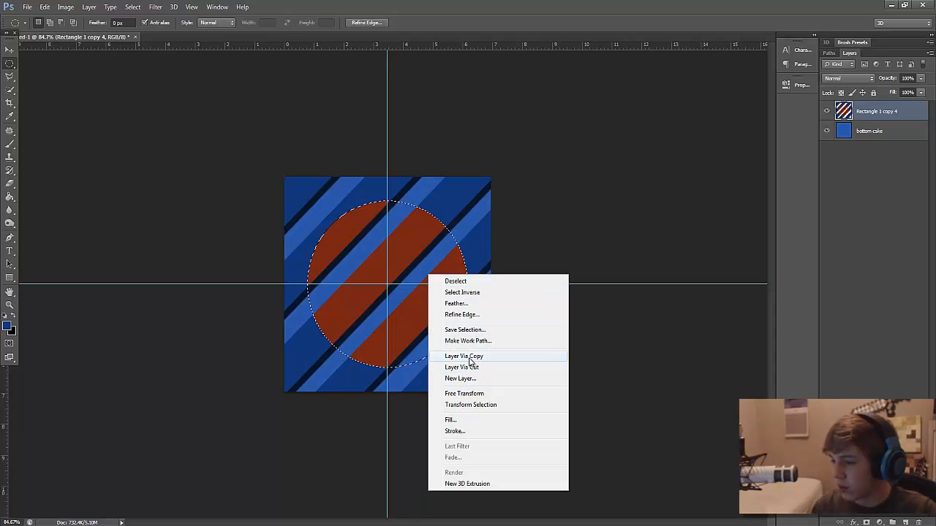
{"action": "left_click", "coordinate": [470, 356]}
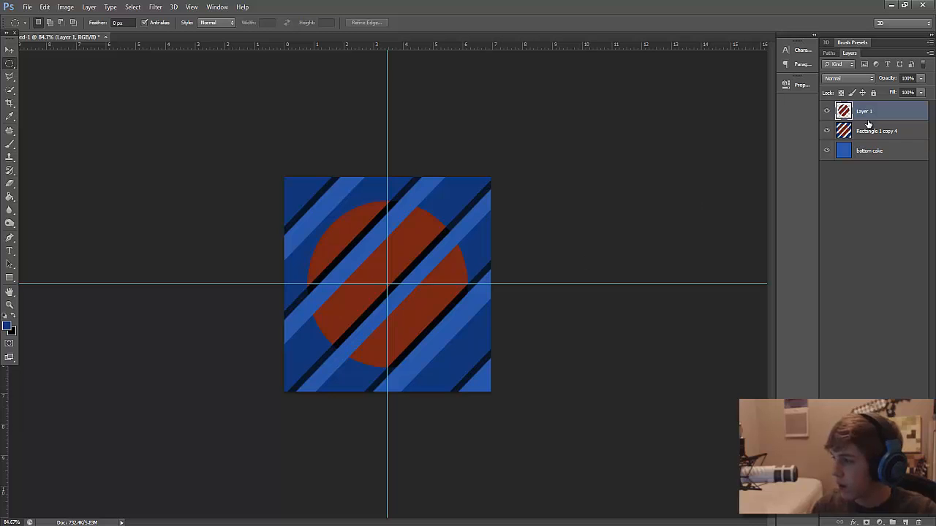
{"action": "key", "text": "ctrl+z"}
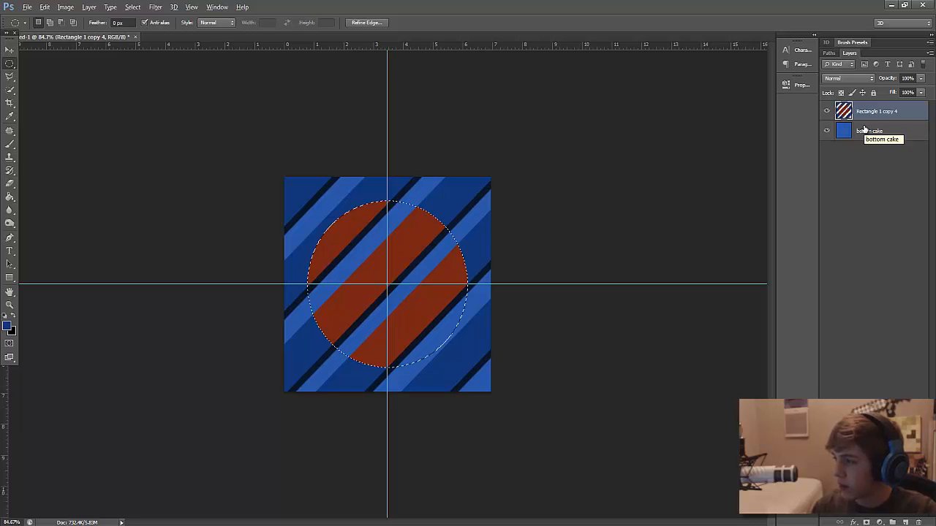
Cut the circular selection onto its own layer and give that layer a soft drop shadow with 0 px distance and an enlarged size.
{"action": "right_click", "coordinate": [418, 268]}
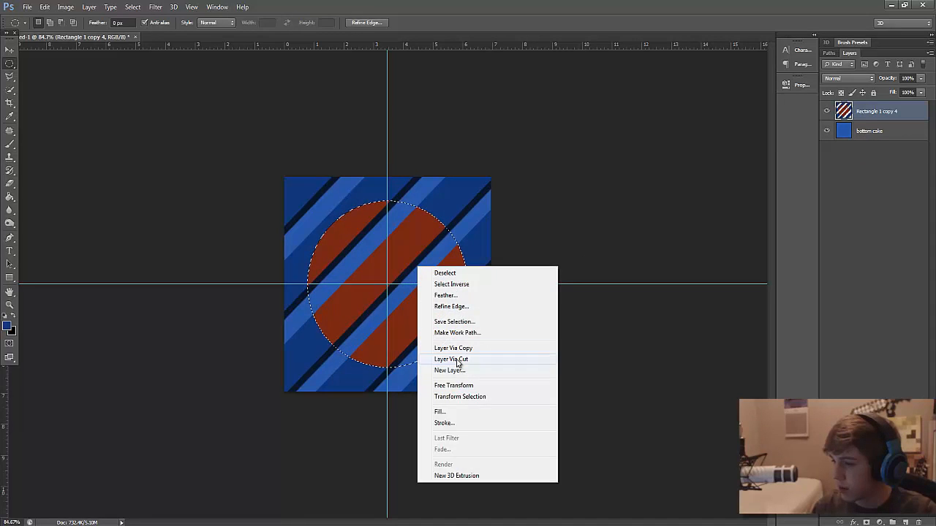
{"action": "left_click", "coordinate": [455, 359]}
{"action": "right_click", "coordinate": [855, 113]}
{"action": "left_click", "coordinate": [852, 122]}
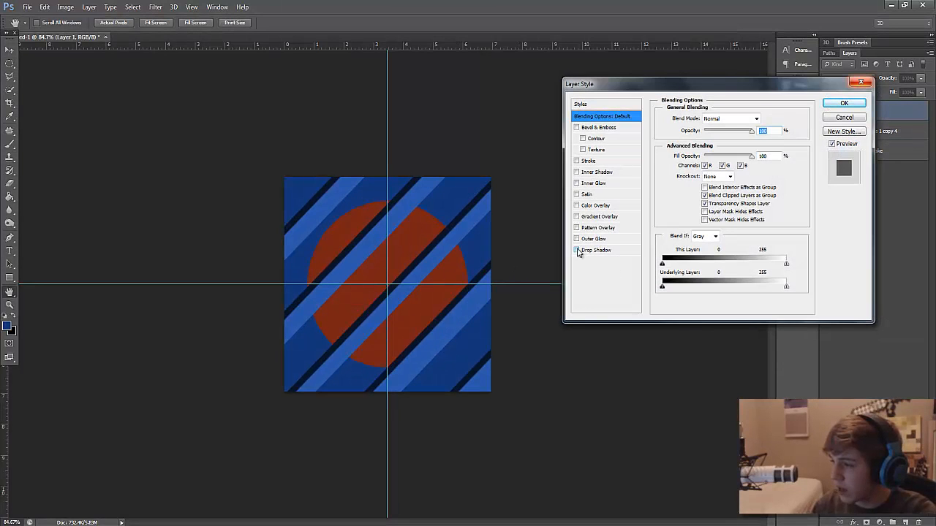
{"action": "left_click", "coordinate": [586, 251]}
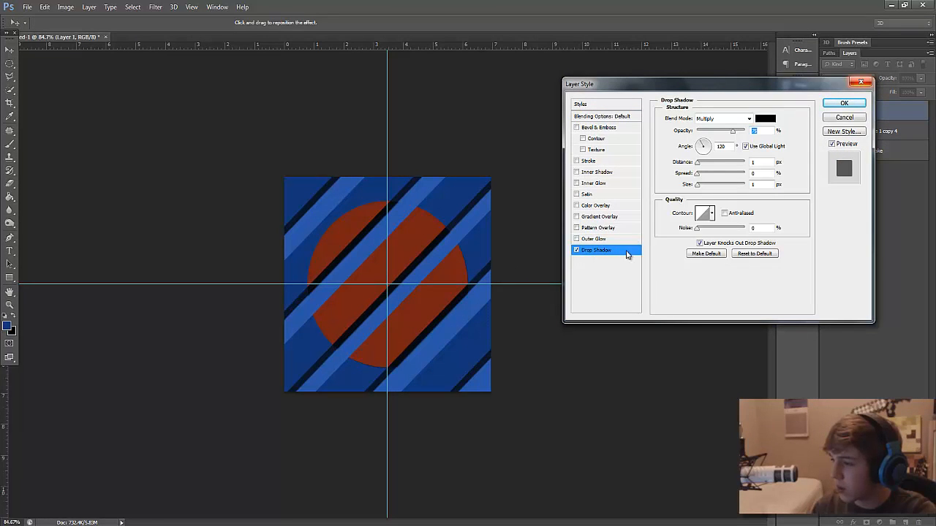
{"action": "mouse_move", "coordinate": [697, 184]}
{"action": "left_mouse_down"}
{"action": "mouse_move", "coordinate": [708, 191]}
{"action": "mouse_move", "coordinate": [710, 167]}
{"action": "mouse_move", "coordinate": [700, 167]}
{"action": "left_mouse_up"}
{"action": "type", "text": "0"}
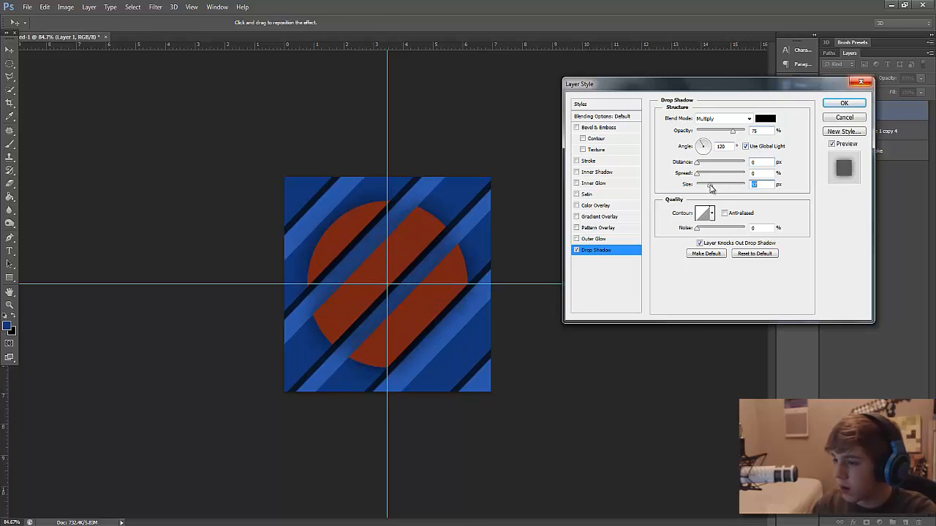
{"action": "key", "text": "Return"}
Add the letter "N" as 400 pt PRIMETIME text and position it over the middle of the red circle.
{"action": "left_click", "coordinate": [9, 305]}
{"action": "left_click_drag", "start_coordinate": [465, 313], "coordinate": [434, 316]}
{"action": "left_click", "coordinate": [9, 251]}
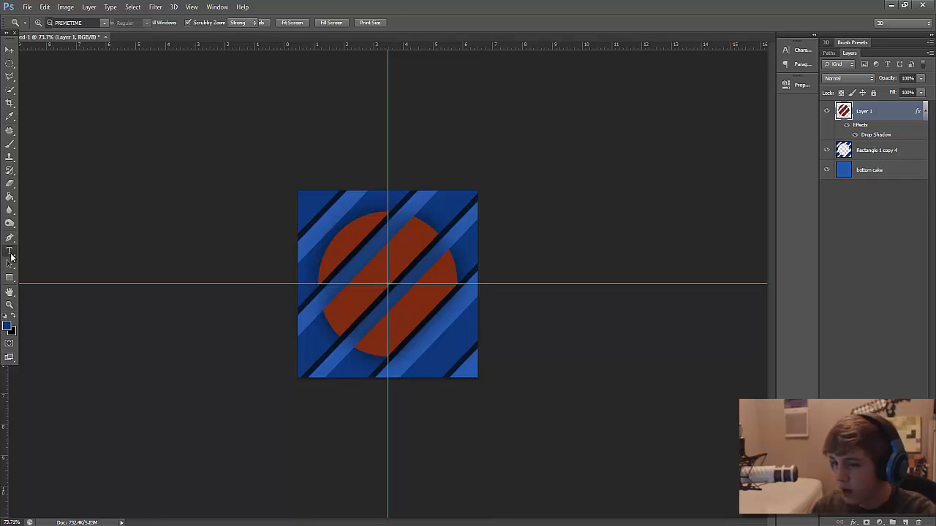
{"action": "left_click", "coordinate": [373, 258]}
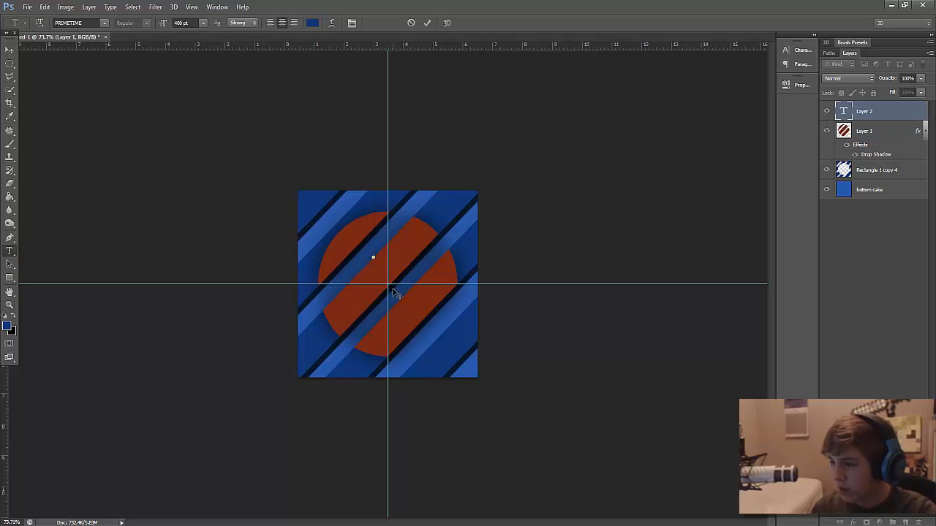
{"action": "type", "text": "N"}
{"action": "left_click", "coordinate": [9, 50]}
{"action": "left_click_drag", "start_coordinate": [342, 221], "coordinate": [356, 297]}
Change the text colour of the letter N to white.
{"action": "left_click", "coordinate": [10, 251]}
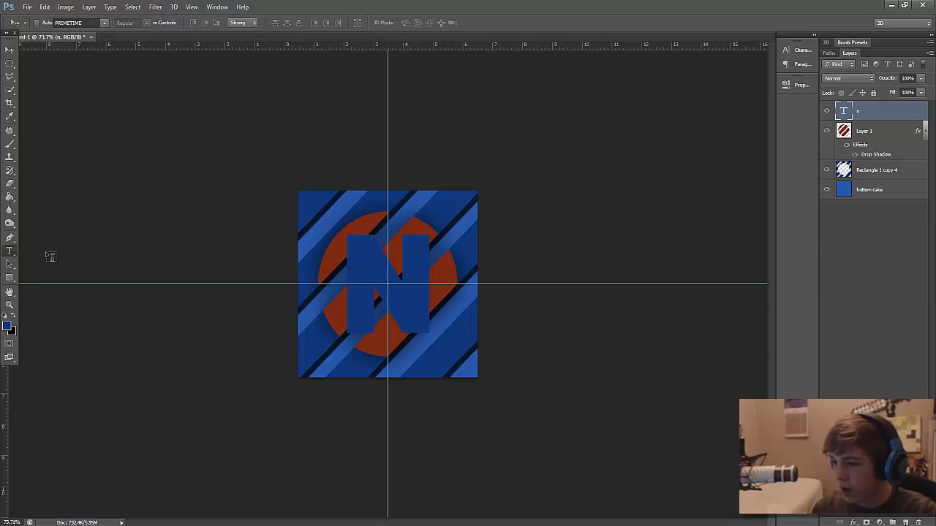
{"action": "left_click", "coordinate": [361, 284]}
{"action": "key", "text": "ctrl+a"}
{"action": "left_click", "coordinate": [312, 23]}
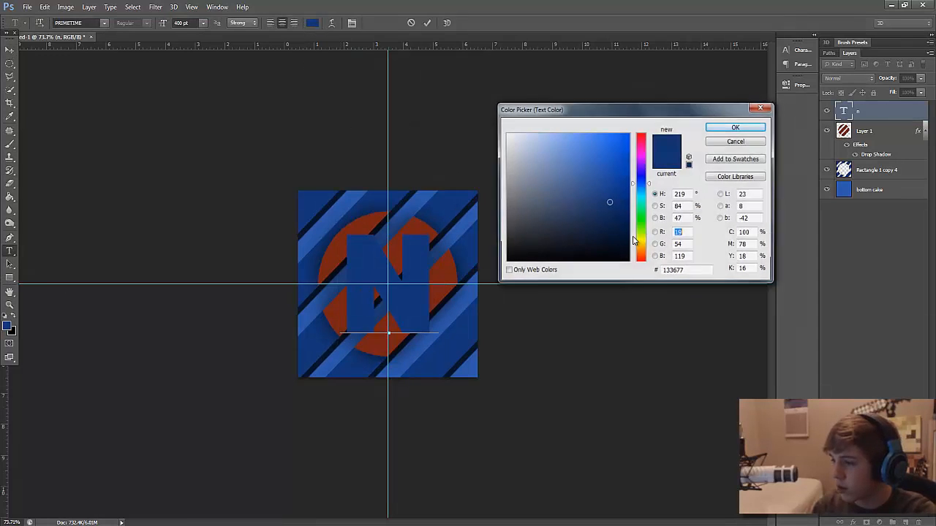
{"action": "left_click_drag", "start_coordinate": [623, 224], "coordinate": [463, 92]}
{"action": "key", "text": "Return"}
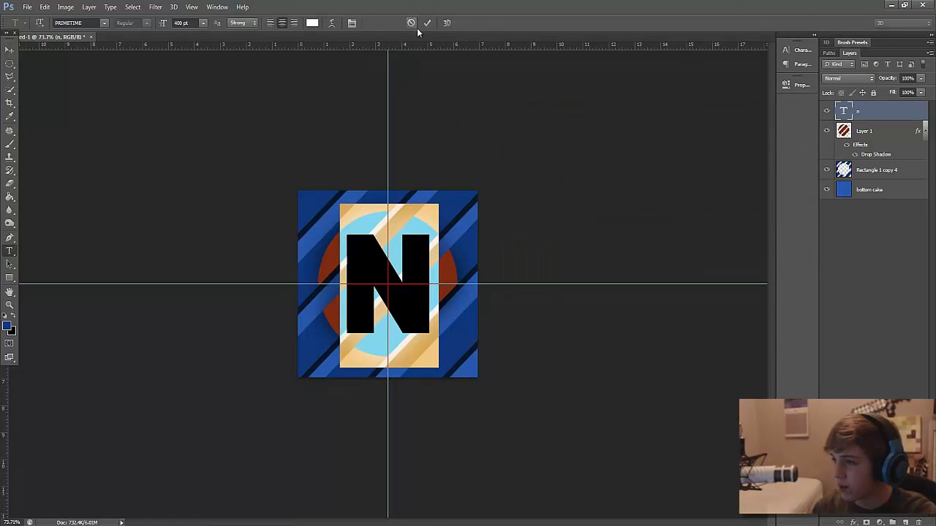
{"action": "left_click", "coordinate": [427, 23]}
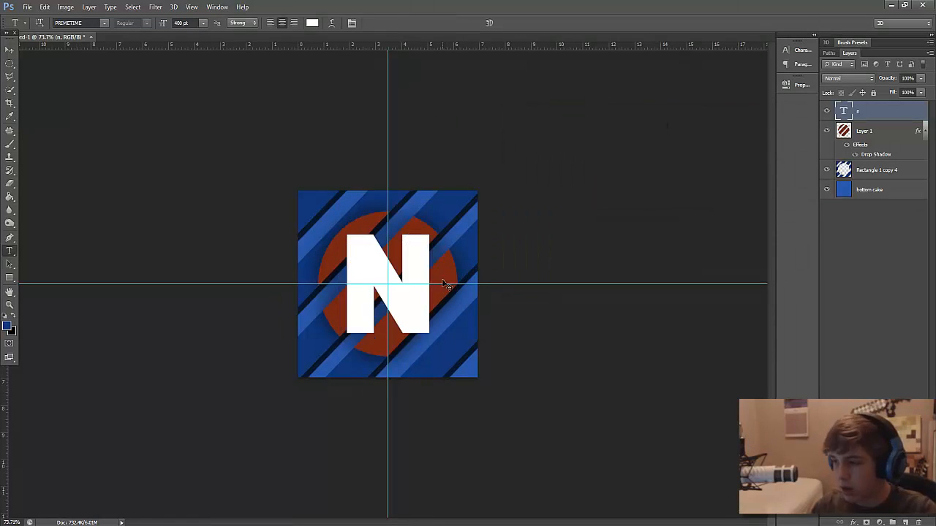
Centre the letter N on the guide intersection with Free Transform and scale it down around its centre to about 325 pt.
{"action": "key", "text": "ctrl+t"}
{"action": "left_click_drag", "start_coordinate": [419, 281], "coordinate": [415, 311]}
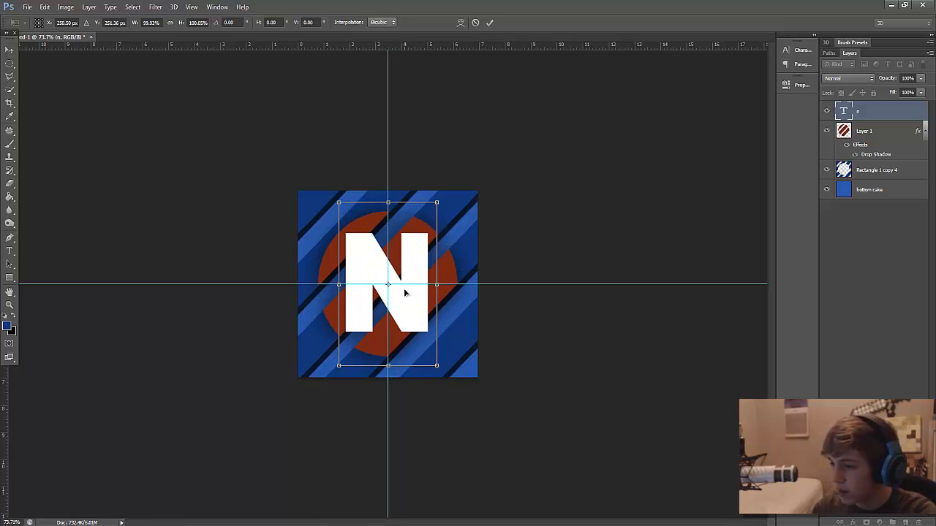
{"action": "key", "text": "Return"}
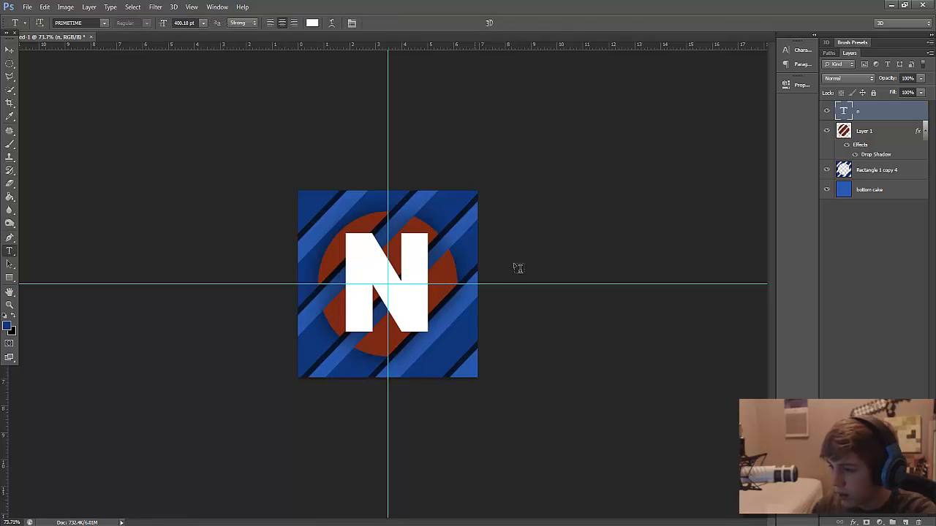
{"action": "key", "text": "ctrl+t"}
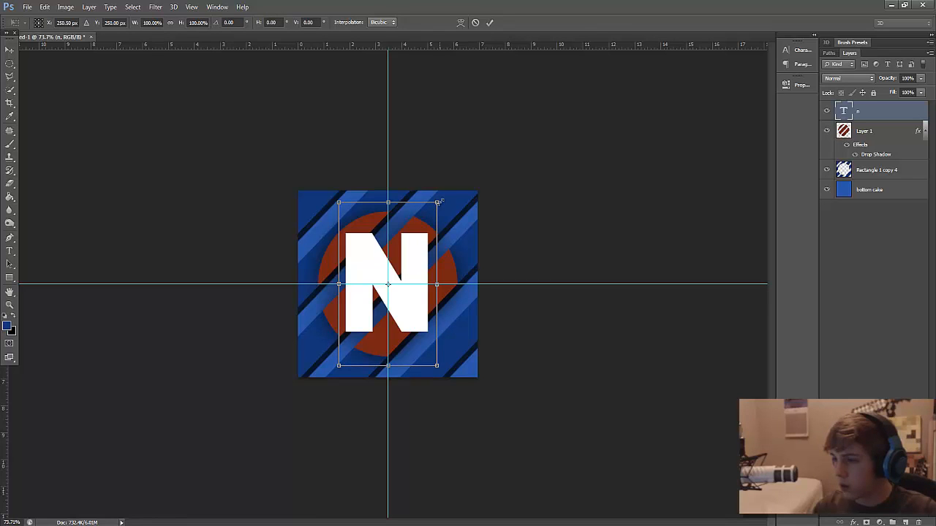
{"action": "left_click_drag", "start_coordinate": [439, 201], "coordinate": [468, 244]}
{"action": "key", "text": "Return"}
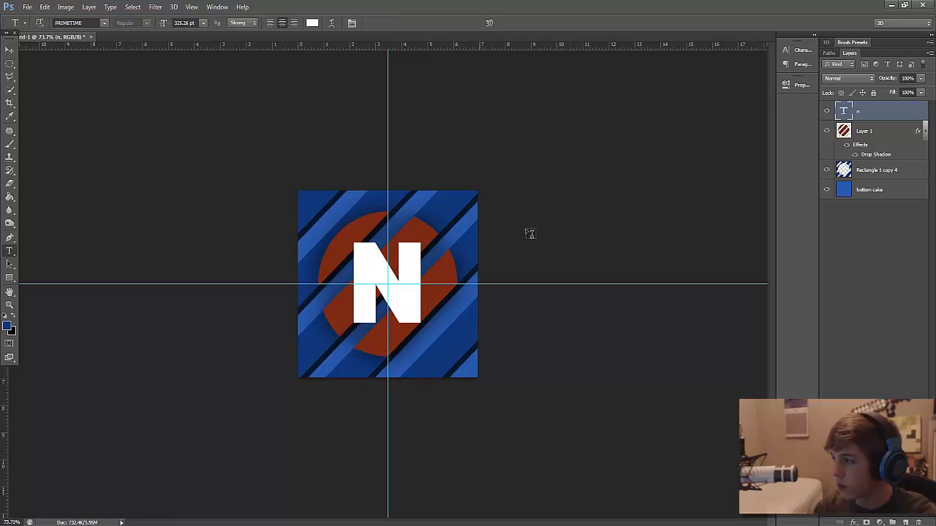
Give the N text layer a soft drop shadow at 75% opacity and a 120° angle, with increased distance and size.
{"action": "right_click", "coordinate": [868, 109]}
{"action": "left_click", "coordinate": [863, 112]}
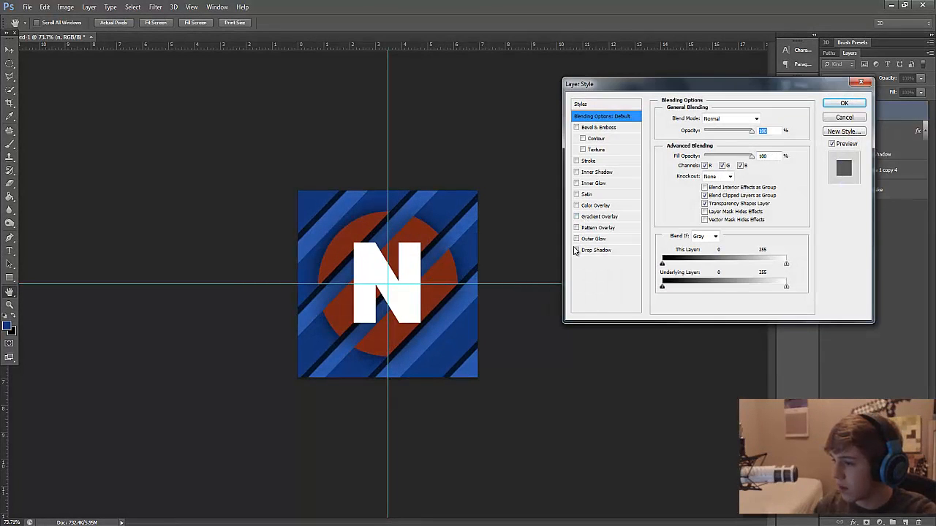
{"action": "left_click", "coordinate": [585, 250]}
{"action": "mouse_move", "coordinate": [700, 164]}
{"action": "left_mouse_down"}
{"action": "mouse_move", "coordinate": [718, 171]}
{"action": "mouse_move", "coordinate": [706, 171]}
{"action": "left_mouse_up"}
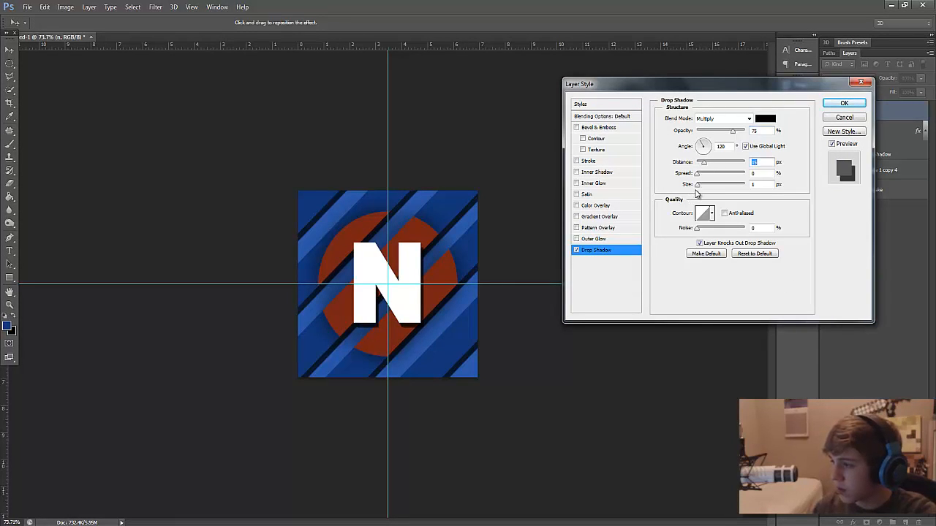
{"action": "left_click_drag", "start_coordinate": [698, 185], "coordinate": [714, 187]}
{"action": "key", "text": "Return"}
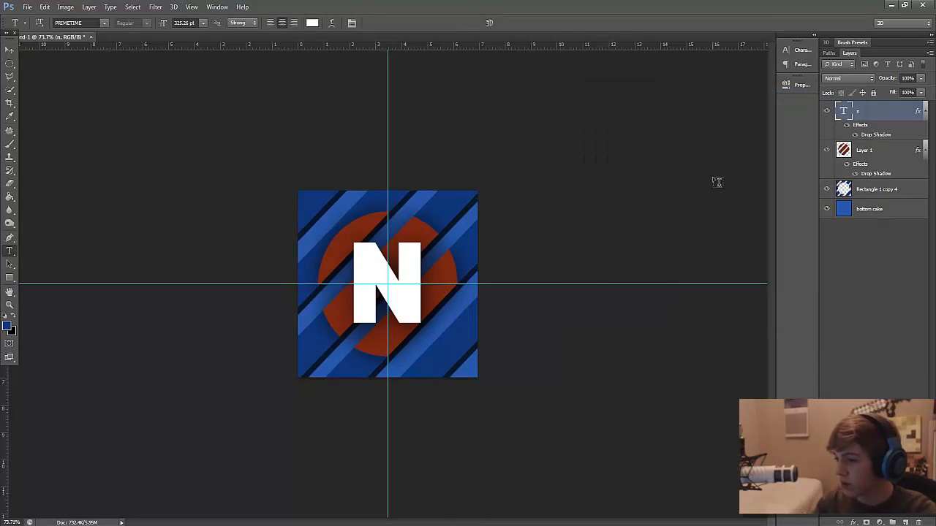
{"action": "left_click", "coordinate": [10, 305]}
{"action": "mouse_move", "coordinate": [394, 276]}
{"action": "left_mouse_down"}
{"action": "mouse_move", "coordinate": [414, 275]}
{"action": "mouse_move", "coordinate": [384, 282]}
{"action": "left_mouse_up"}
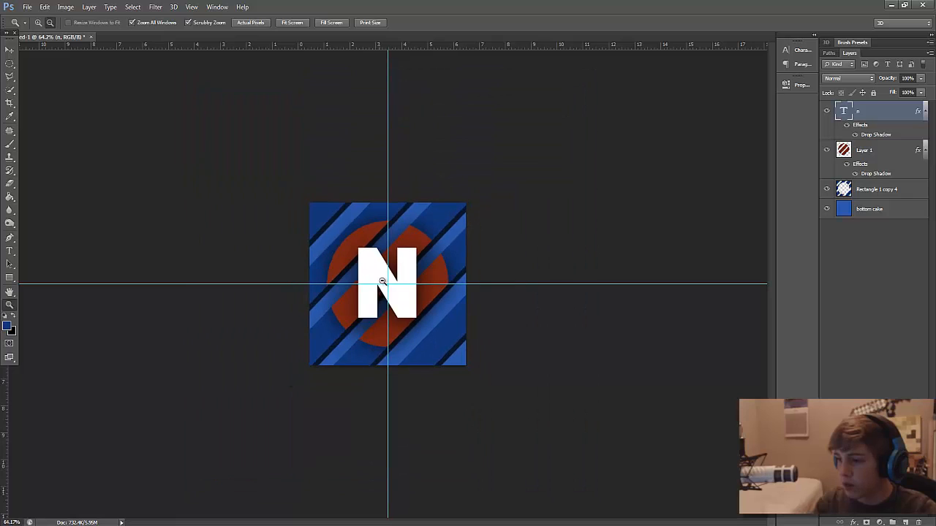
{"action": "right_click", "coordinate": [868, 111]}
{"action": "left_click", "coordinate": [867, 118]}
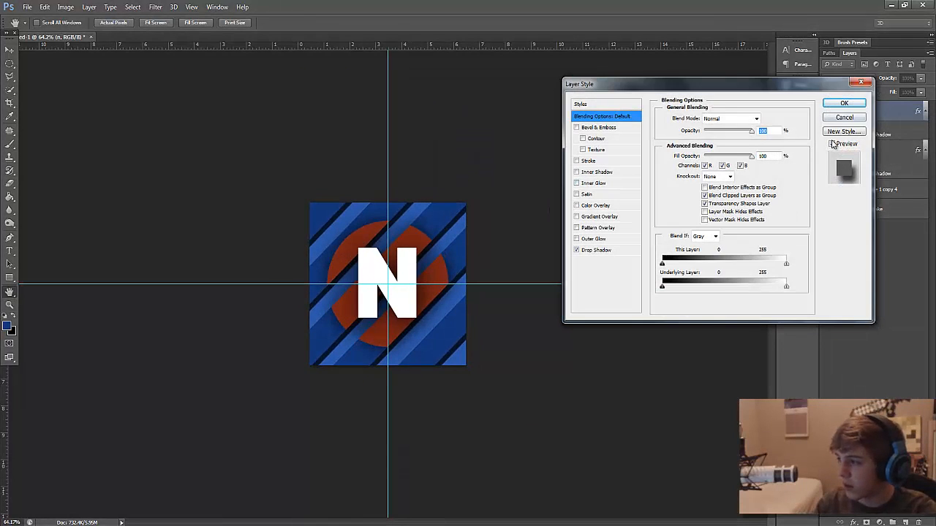
{"action": "left_click", "coordinate": [841, 119]}
{"action": "left_click", "coordinate": [8, 329]}
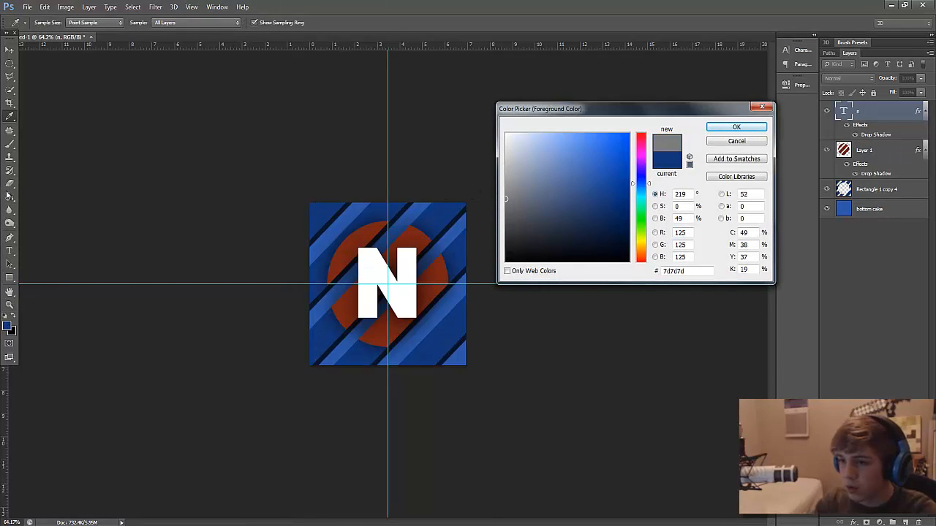
{"action": "left_click", "coordinate": [734, 141]}
{"action": "left_click_drag", "start_coordinate": [384, 280], "coordinate": [409, 272]}
{"action": "left_click", "coordinate": [72, 7]}
{"action": "mouse_move", "coordinate": [90, 34]}
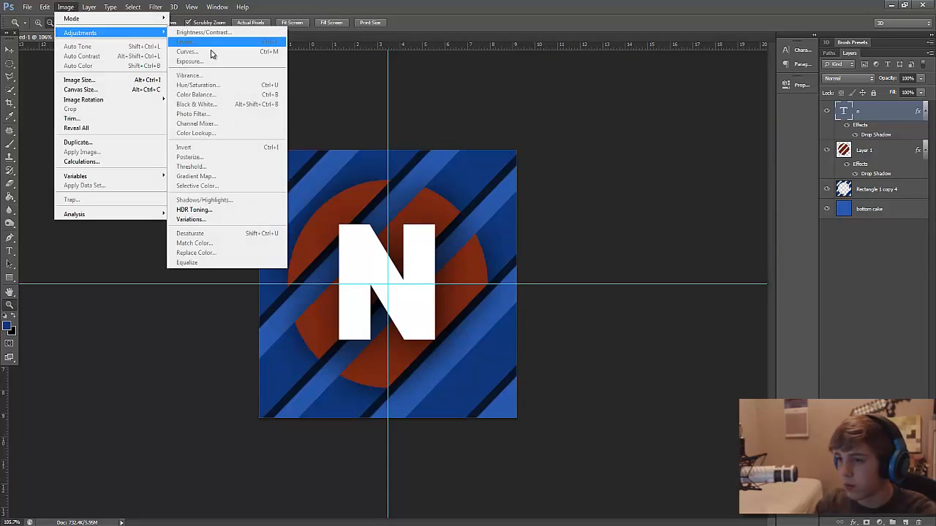
{"action": "left_click", "coordinate": [424, 253]}
{"action": "left_click_drag", "start_coordinate": [412, 257], "coordinate": [391, 276]}
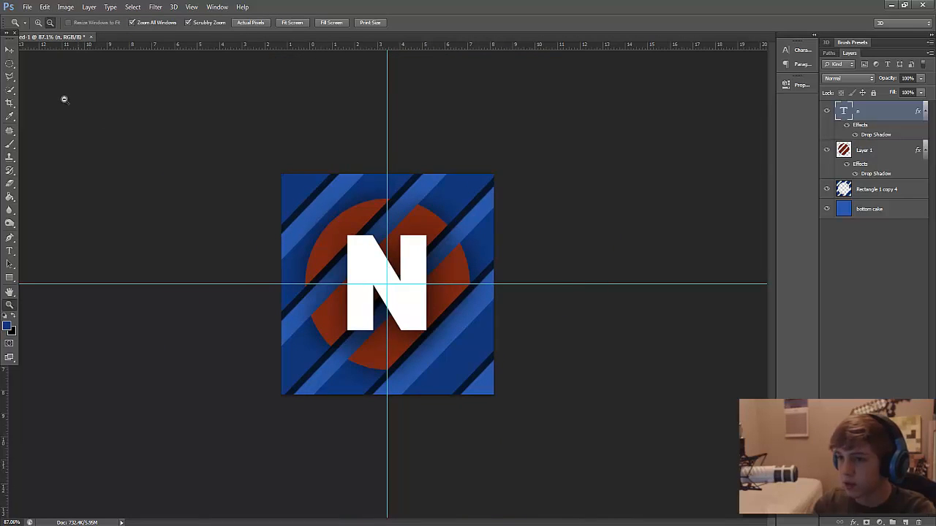
{"action": "left_click", "coordinate": [65, 7]}
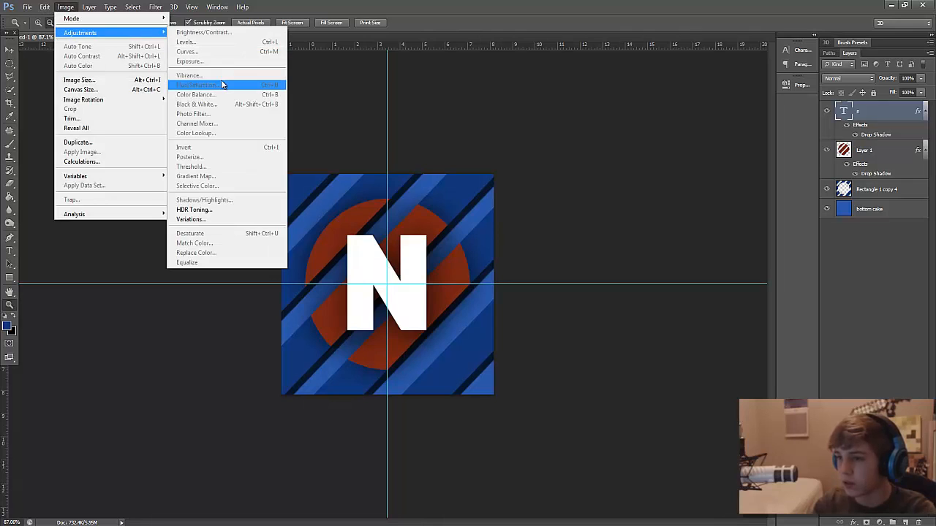
{"action": "left_click", "coordinate": [373, 207]}
{"action": "mouse_move", "coordinate": [417, 246]}
{"action": "left_mouse_down"}
{"action": "mouse_move", "coordinate": [403, 247]}
{"action": "mouse_move", "coordinate": [414, 251]}
{"action": "left_mouse_up"}
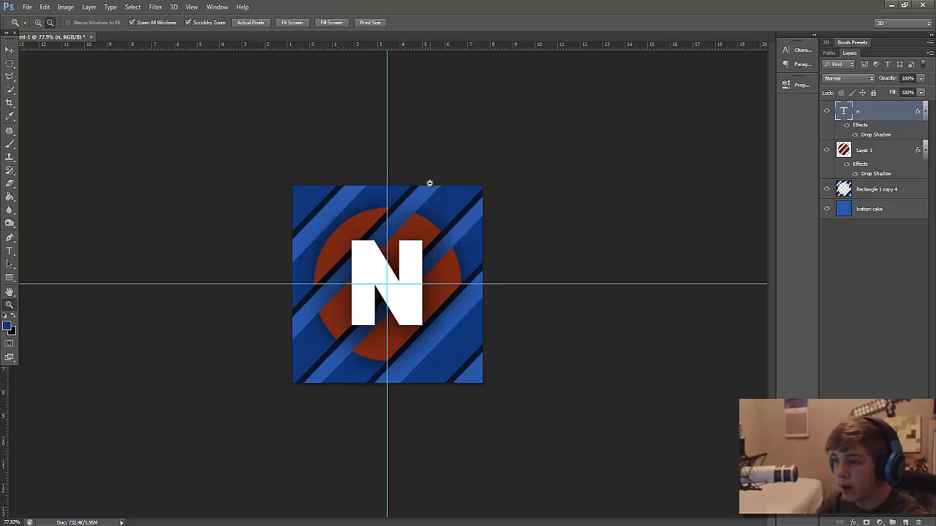
{"action": "mouse_move", "coordinate": [379, 273]}
{"action": "left_mouse_down"}
{"action": "mouse_move", "coordinate": [408, 274]}
{"action": "mouse_move", "coordinate": [386, 273]}
{"action": "left_mouse_up"}
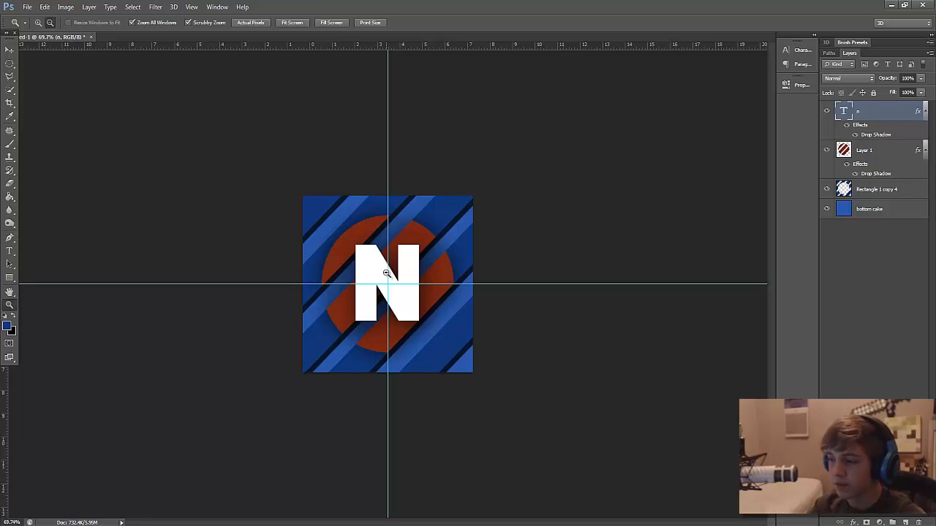
{"action": "left_click_drag", "start_coordinate": [387, 274], "coordinate": [426, 259]}
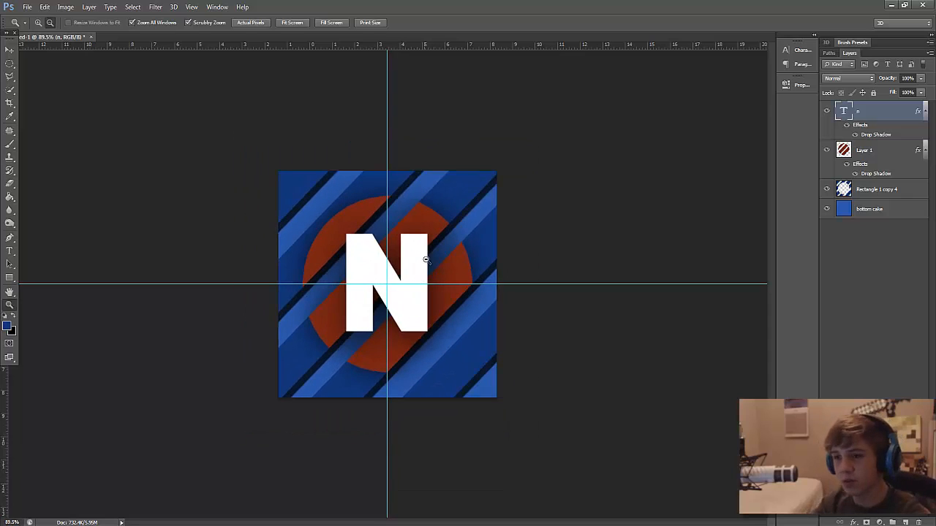